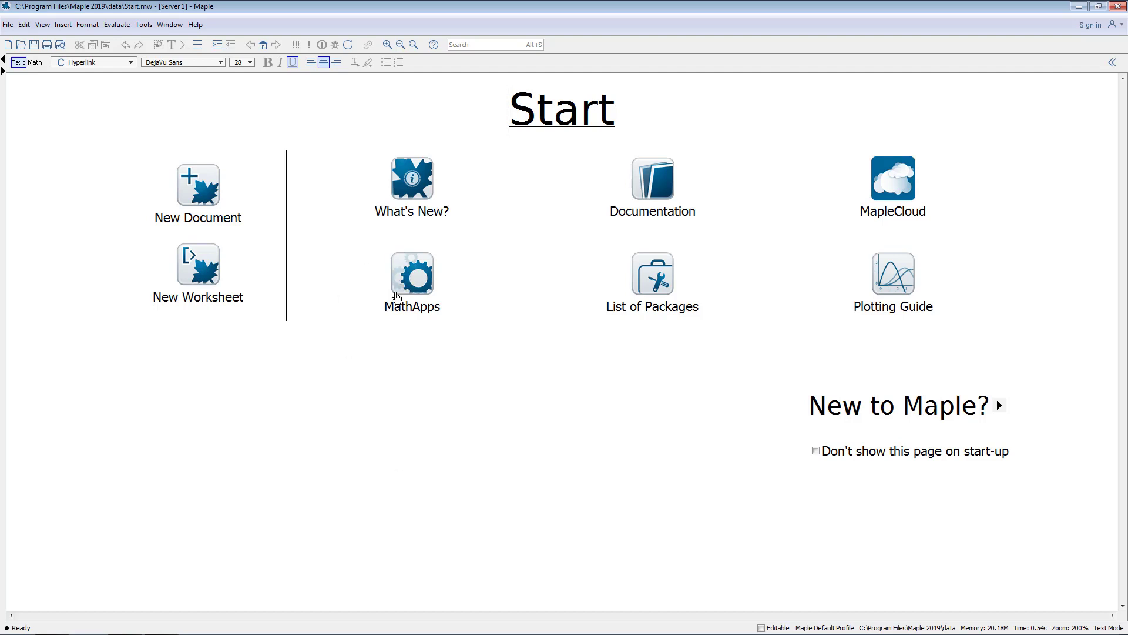
Step: Open the Tools menu from Maple's Start page
click(144, 24)
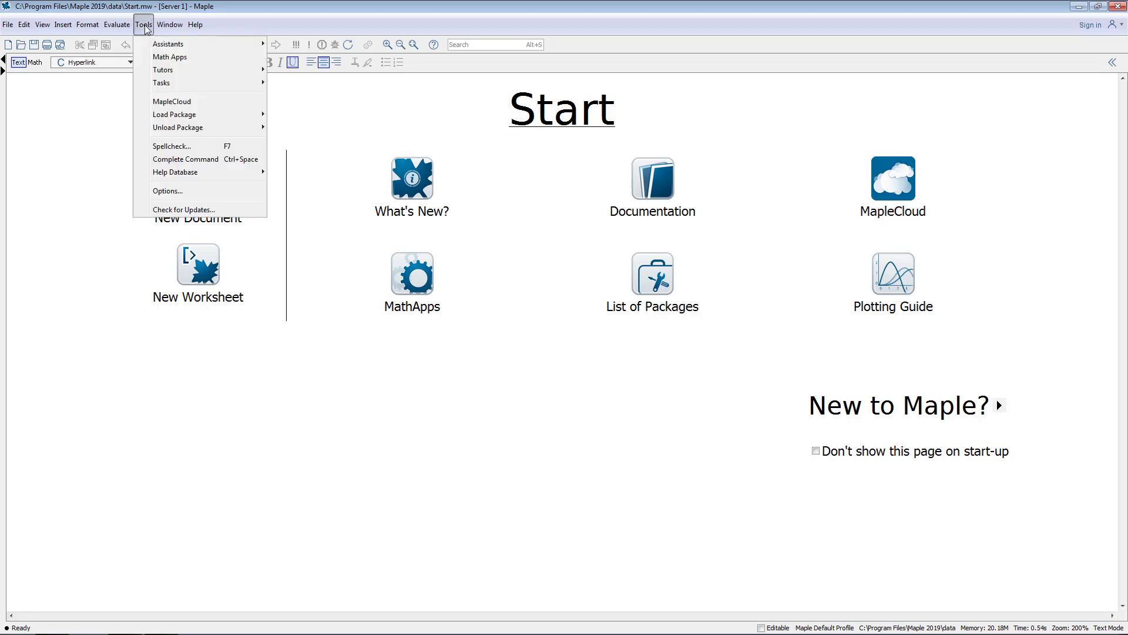
Step: Open the Tools > Math Apps guide and jump to its Computer Science section
click(162, 58)
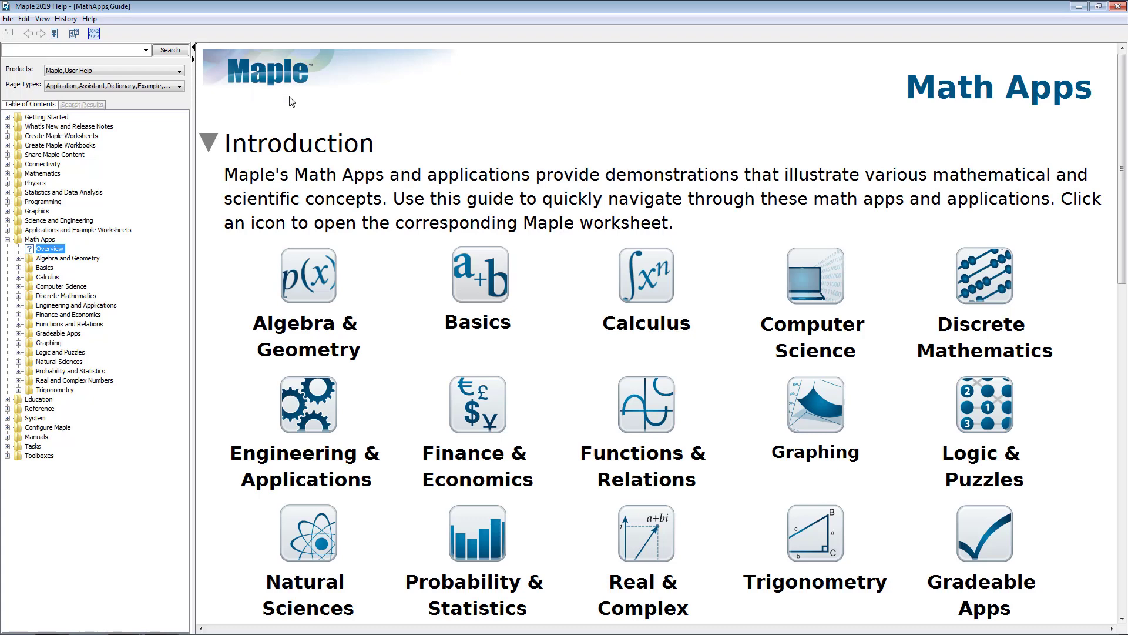
scroll(409, 127, down, 1)
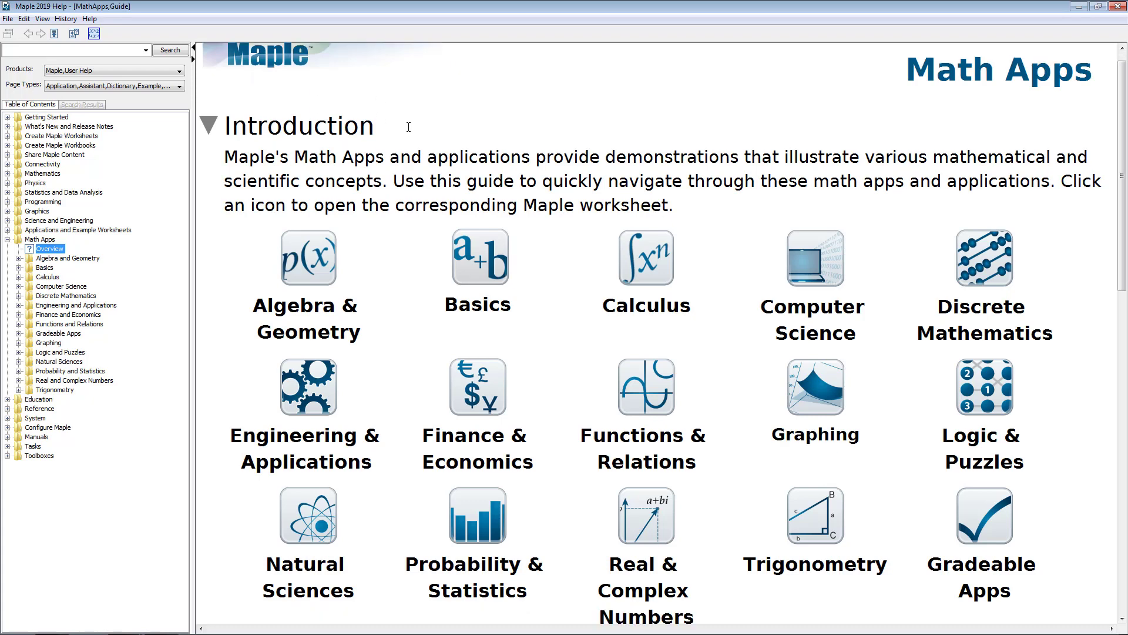
click(816, 251)
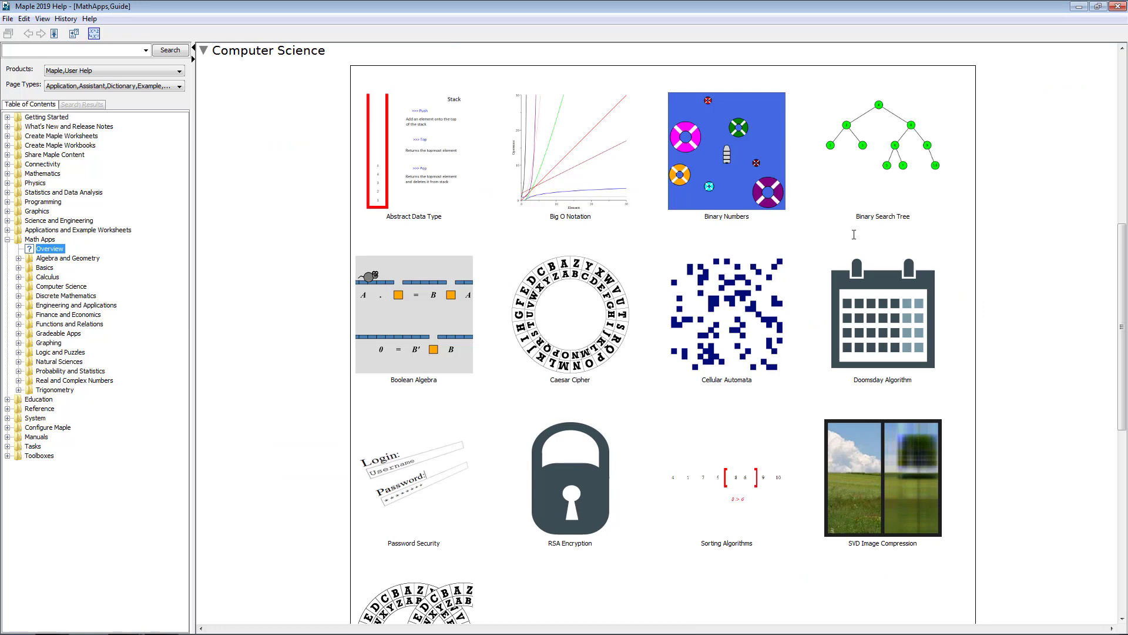
Step: Open the Introduction to Big O Notation app and read down through its explanation
click(577, 169)
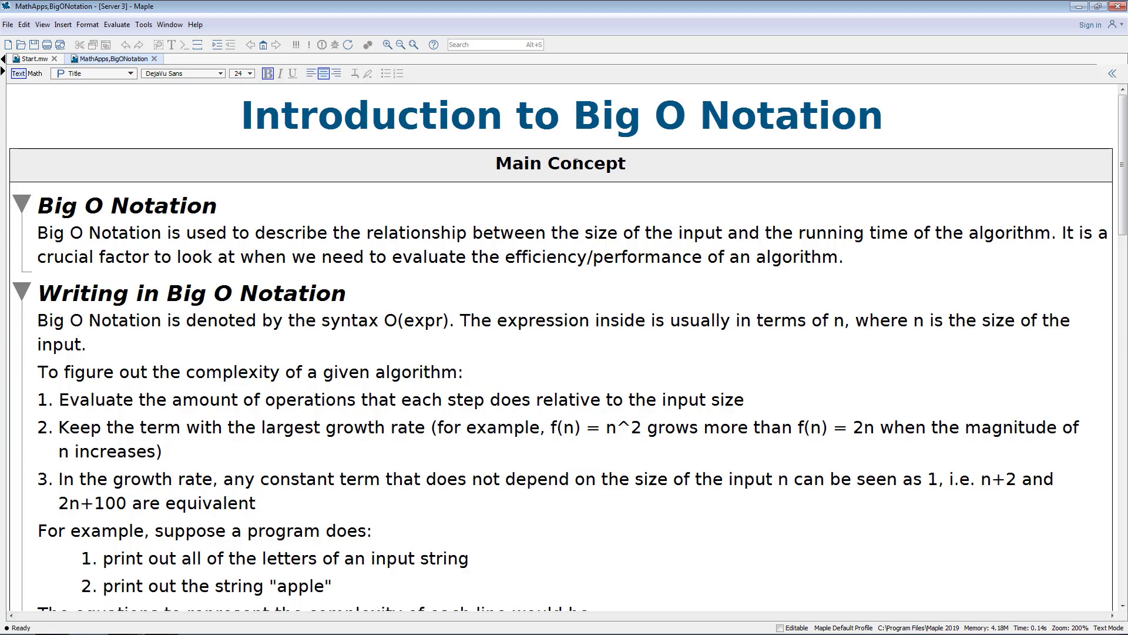
scroll(585, 161, down, 1)
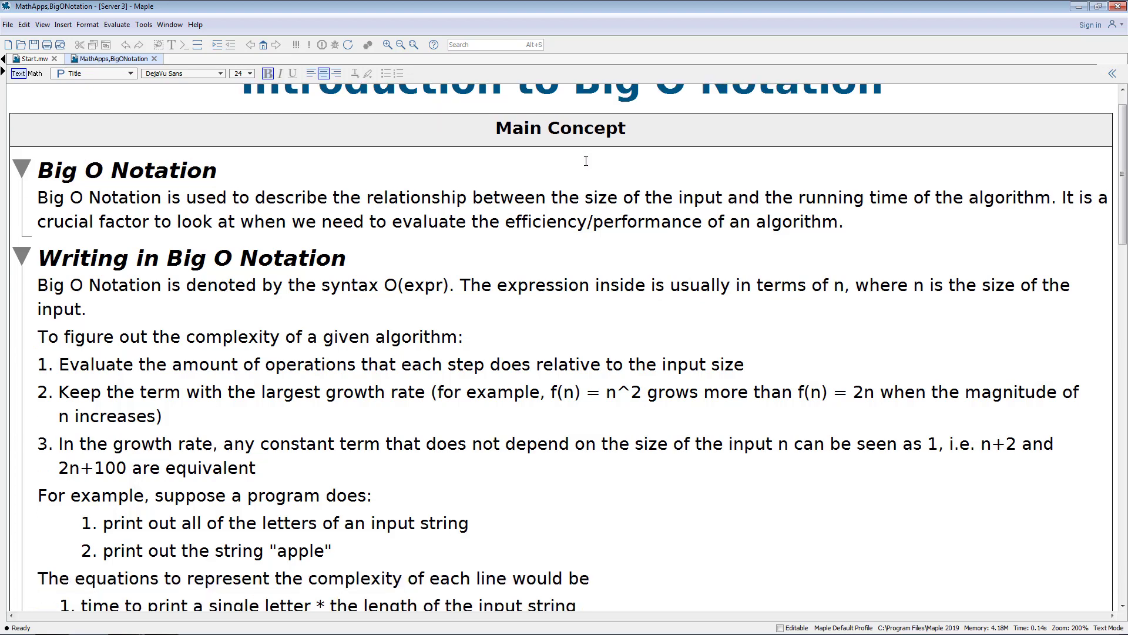
scroll(586, 161, down, 1)
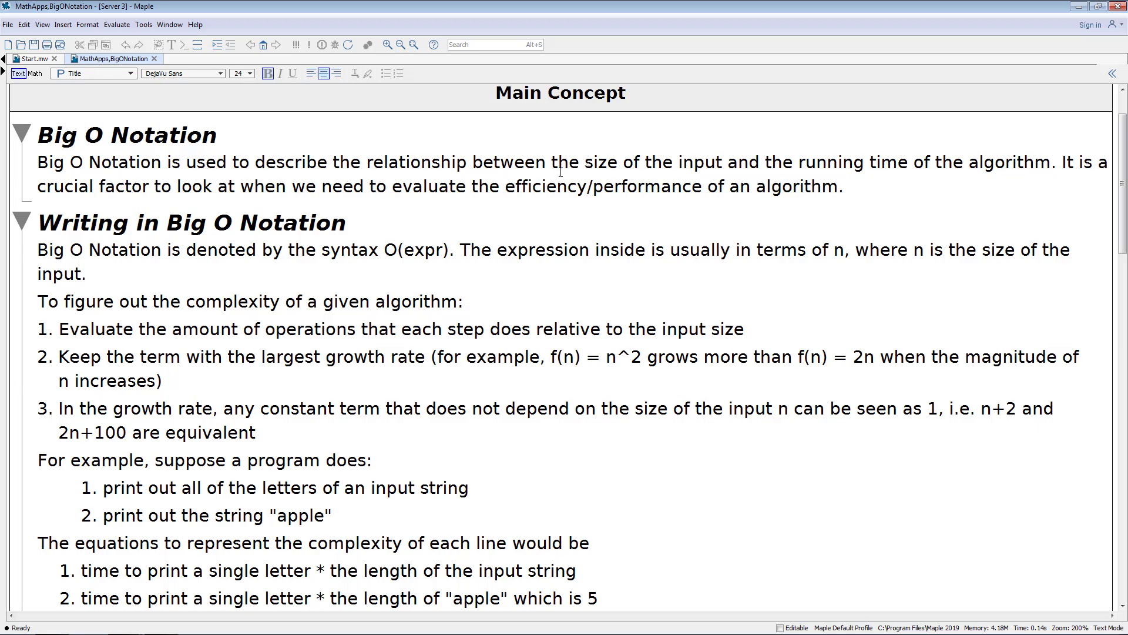
scroll(561, 172, down, 3)
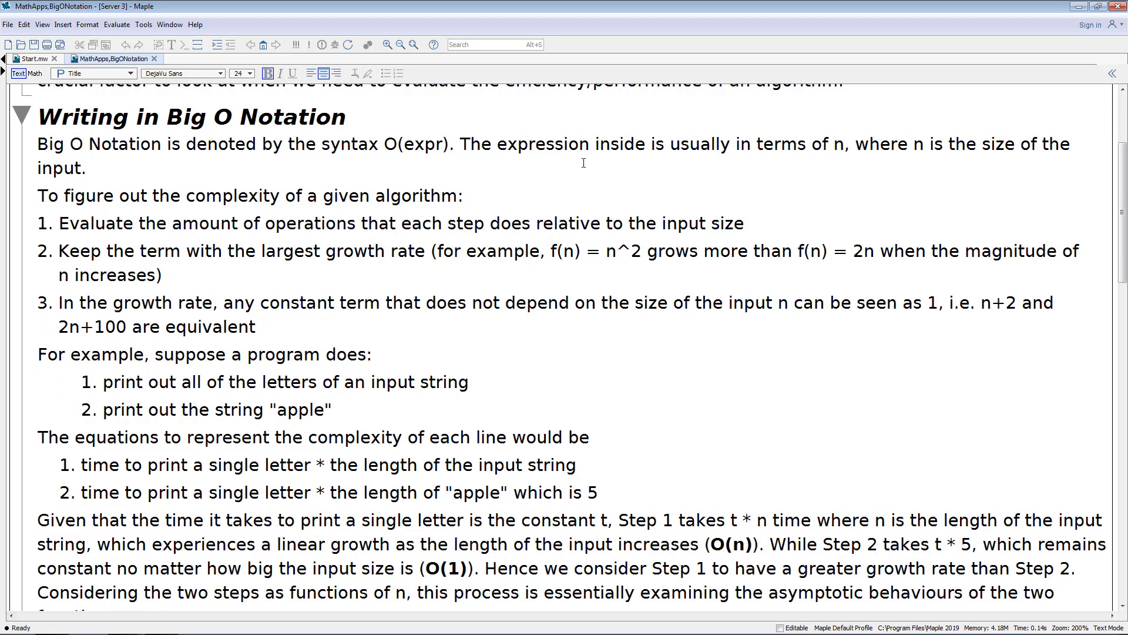
scroll(583, 163, down, 3)
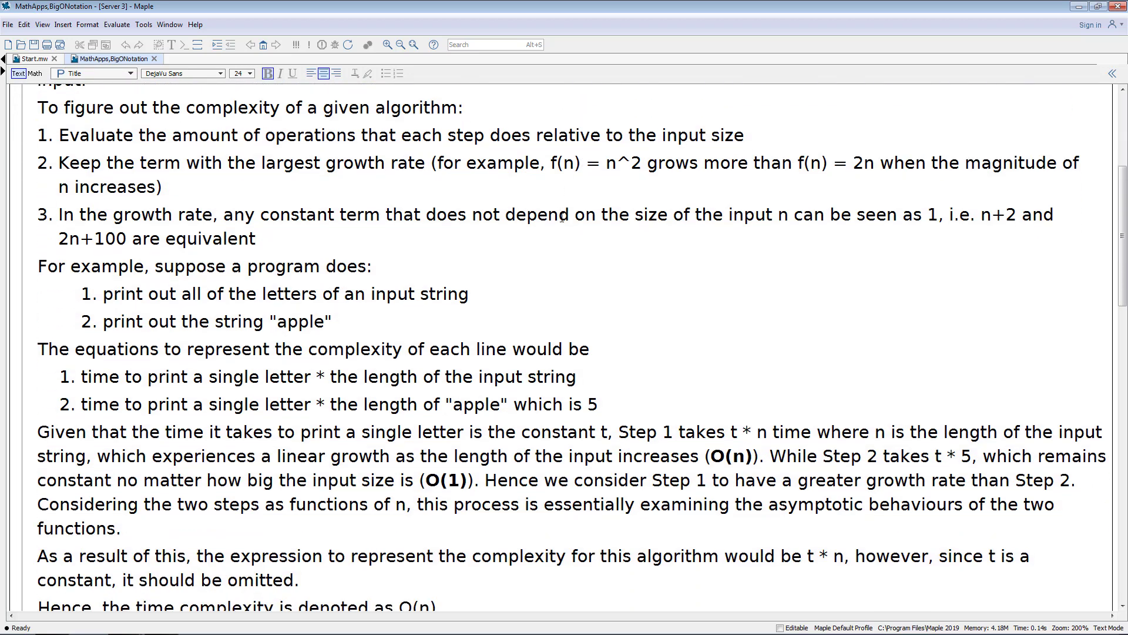
click(627, 382)
Step: Bring the Big O graph into view and zoom the worksheet from 200% to 150%
scroll(786, 584, down, 4)
scroll(722, 429, down, 4)
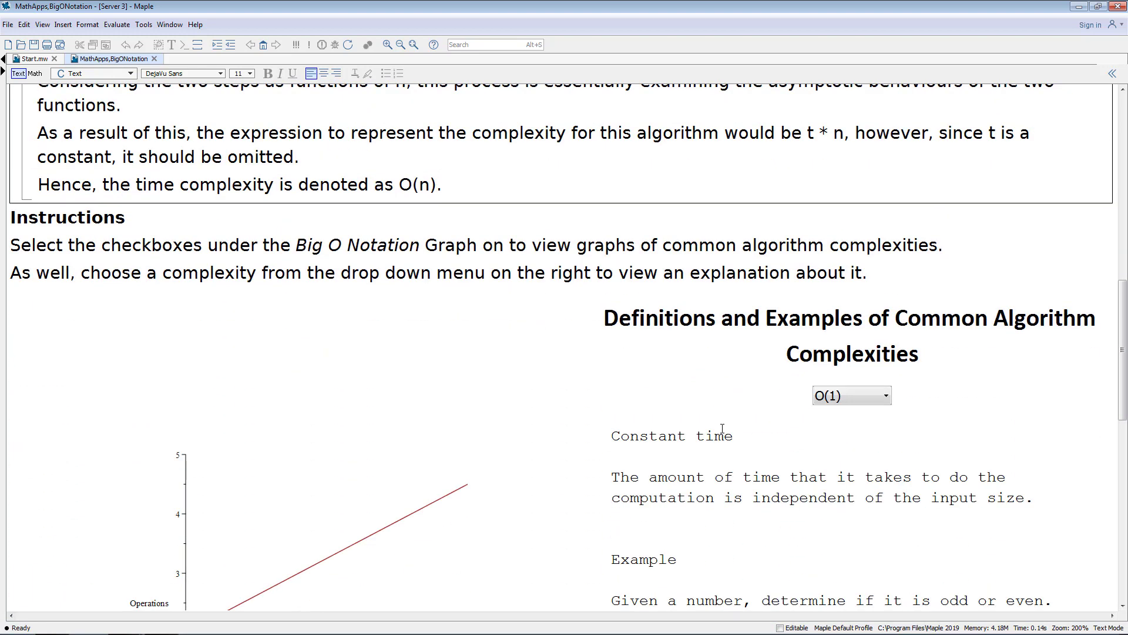
scroll(777, 236, down, 3)
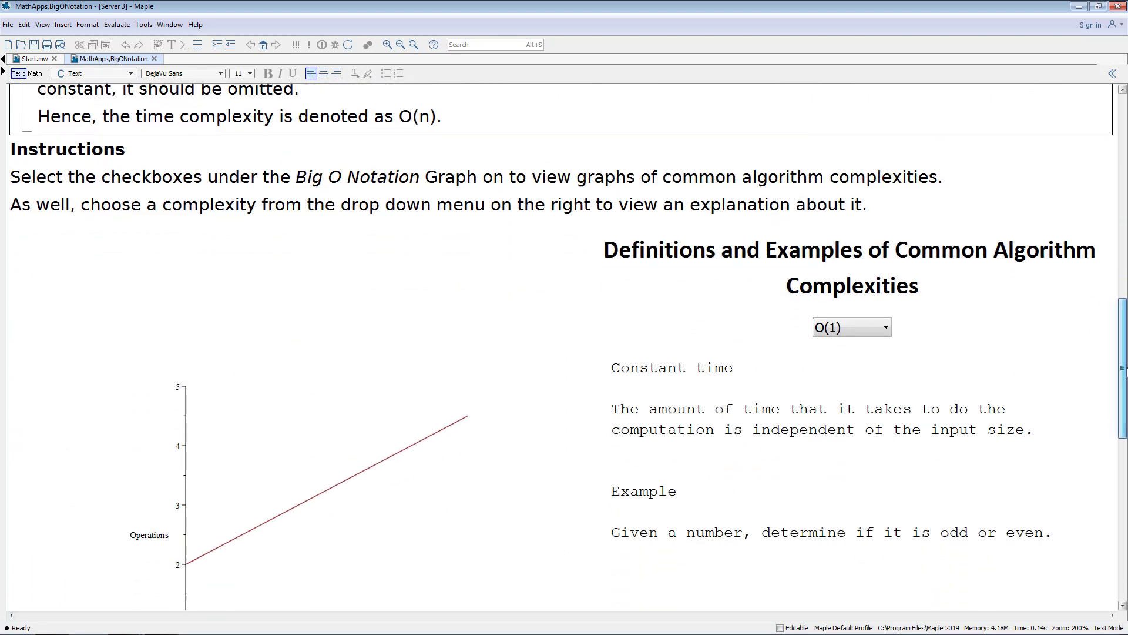
scroll(564, 329, down, 1)
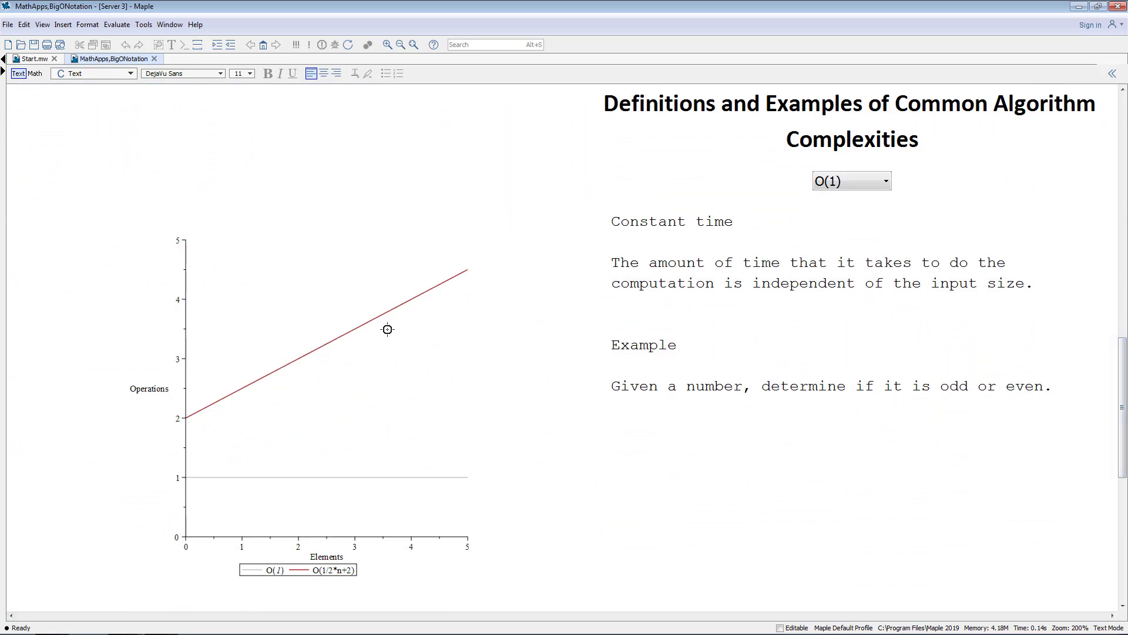
scroll(387, 329, down, 3)
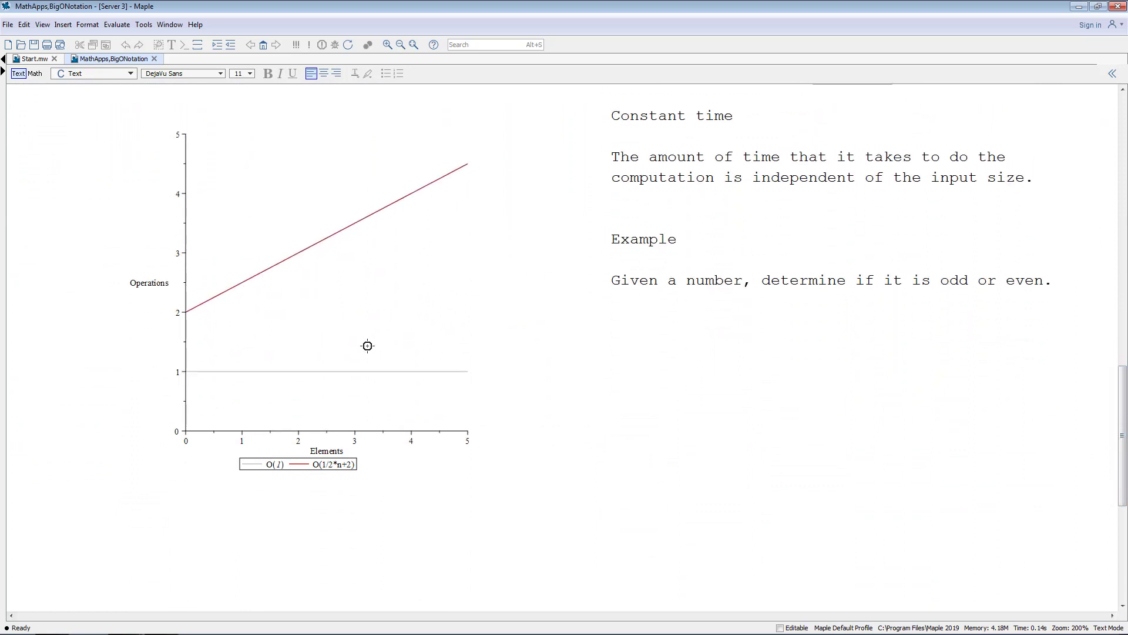
click(400, 45)
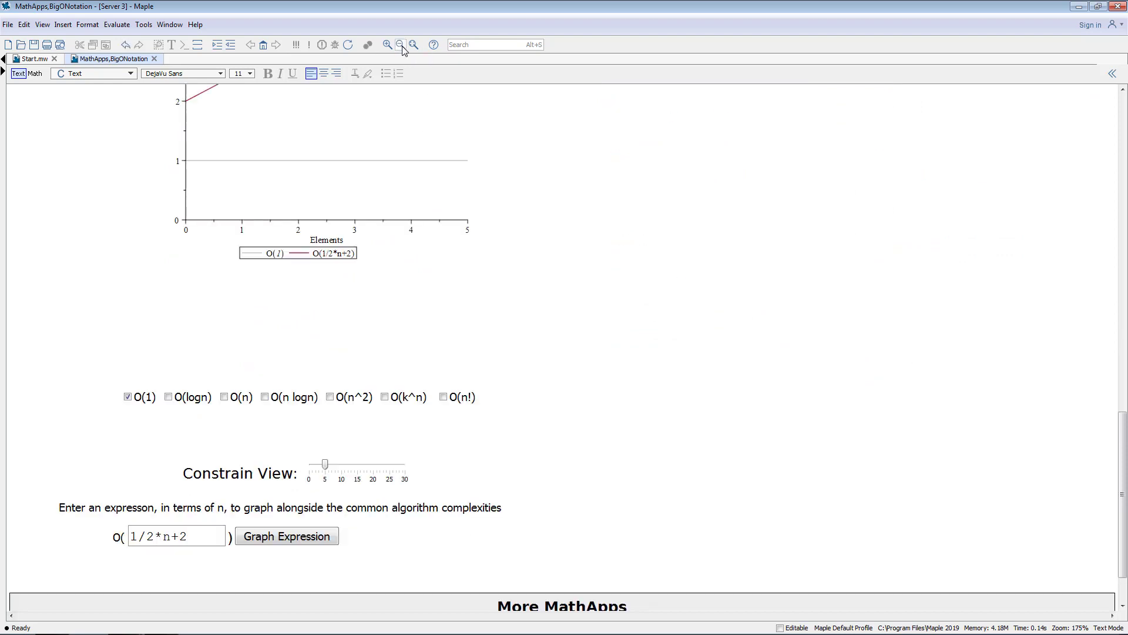
click(402, 45)
scroll(380, 230, up, 4)
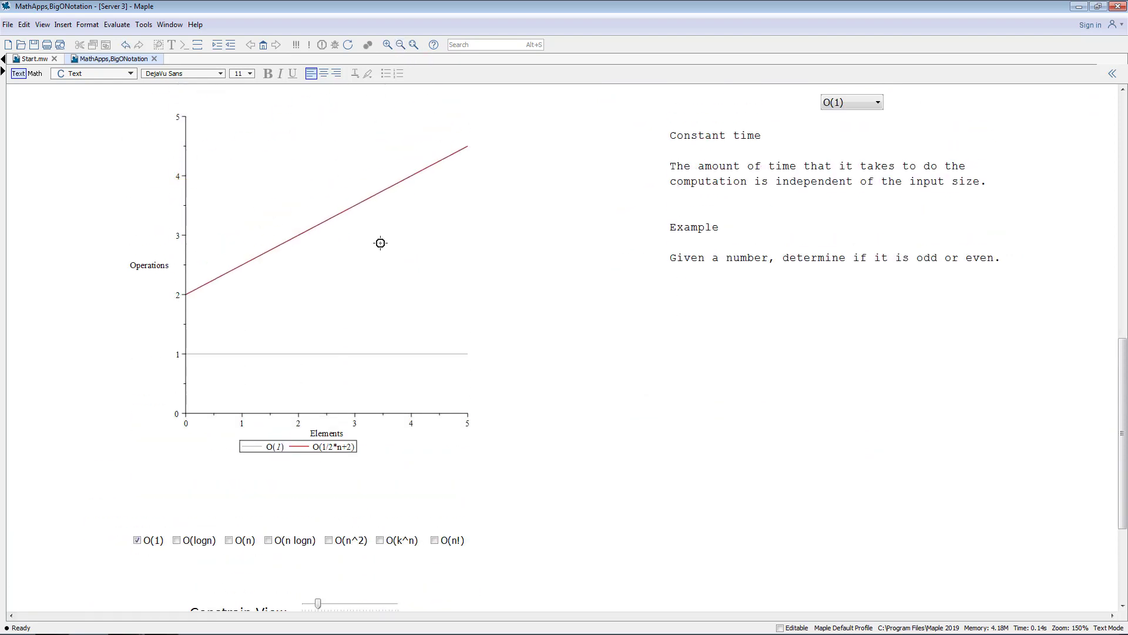
scroll(381, 243, up, 2)
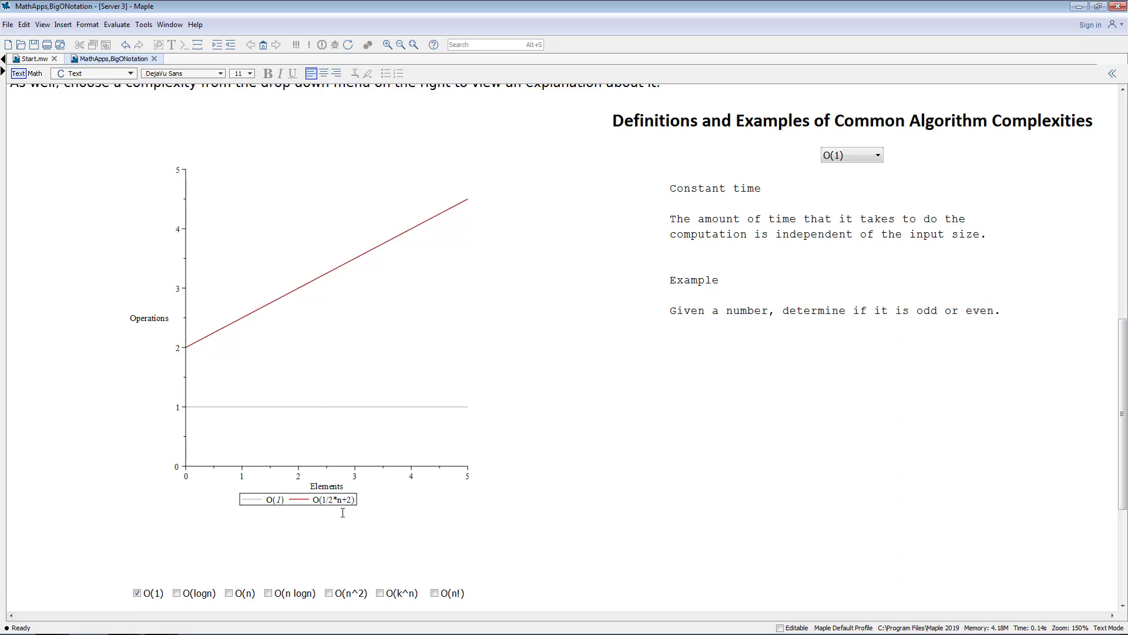
Step: Add the O(logn), O(n), O(n logn) and O(n^2) curves to the Big O graph
click(177, 593)
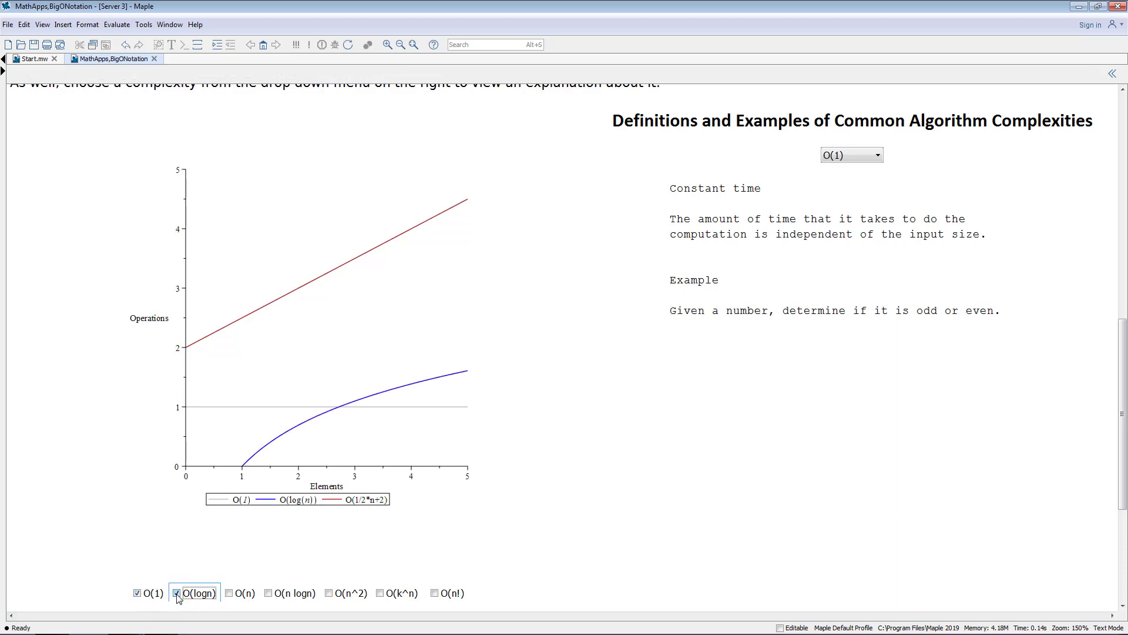
click(229, 593)
click(268, 593)
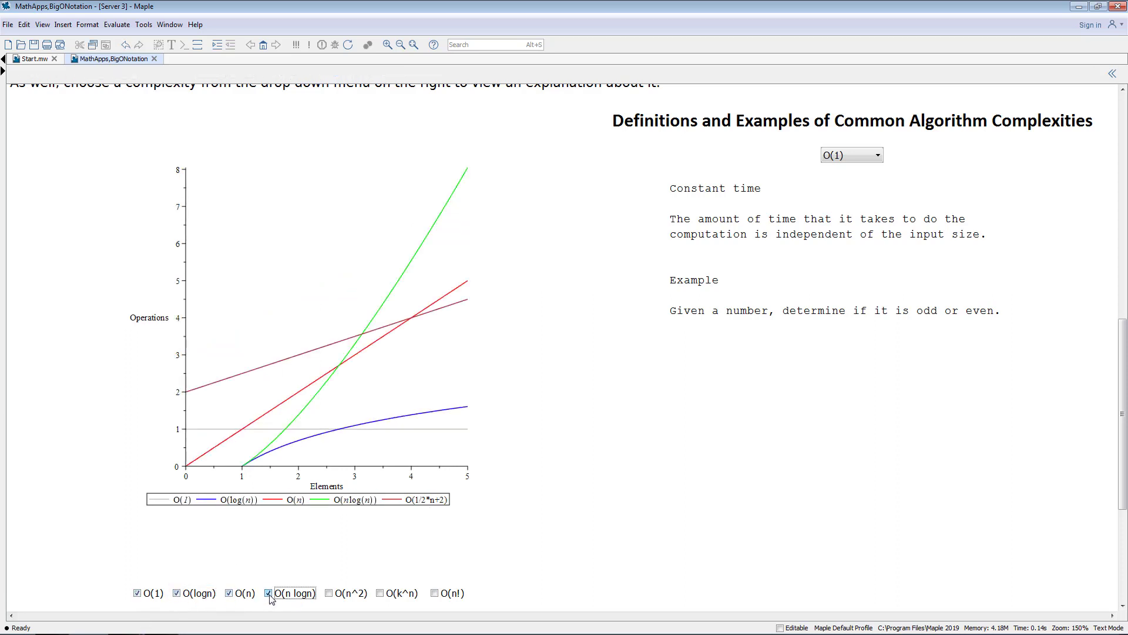
click(328, 593)
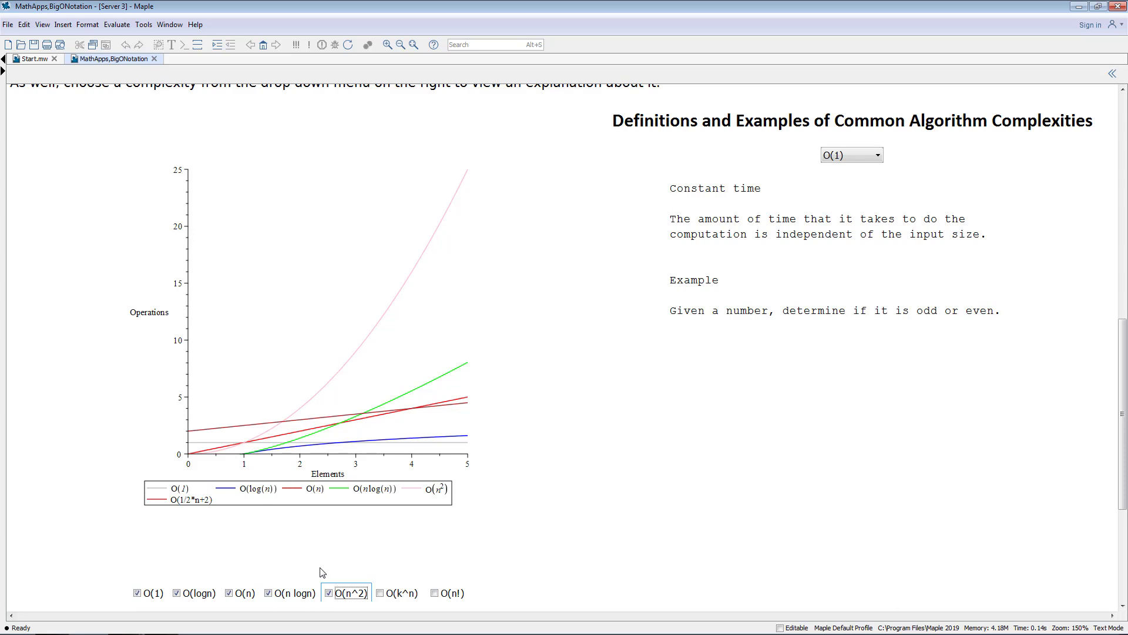
scroll(267, 549, down, 2)
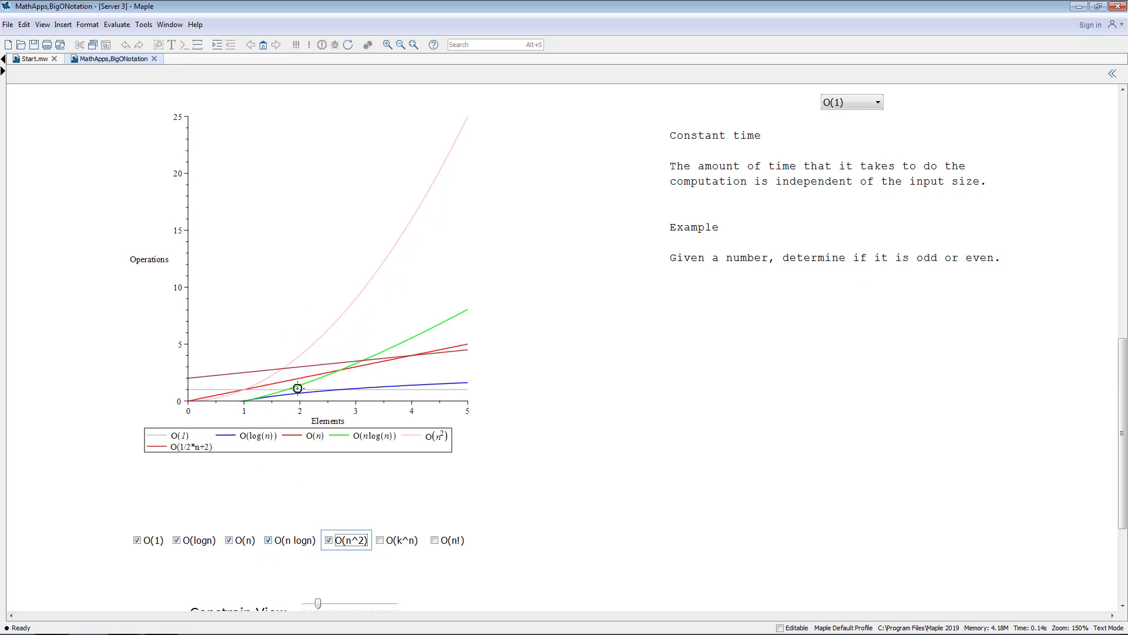
Step: Adjust the Constrain View slider so the graph covers about 0 to 6 elements
scroll(239, 525, down, 1)
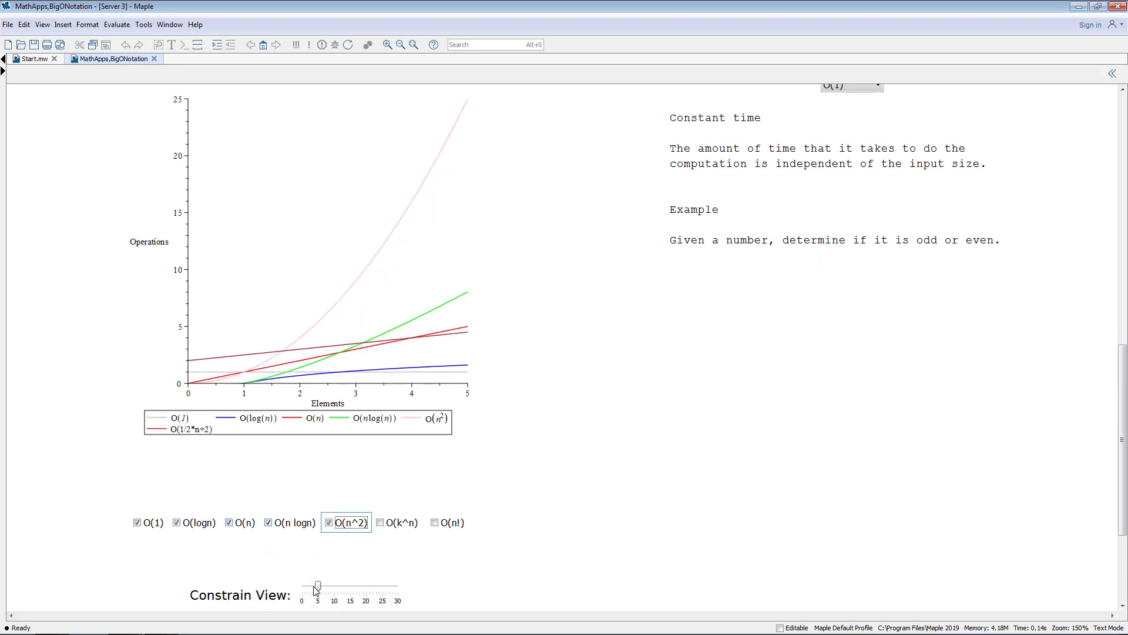
drag(317, 588, 305, 589)
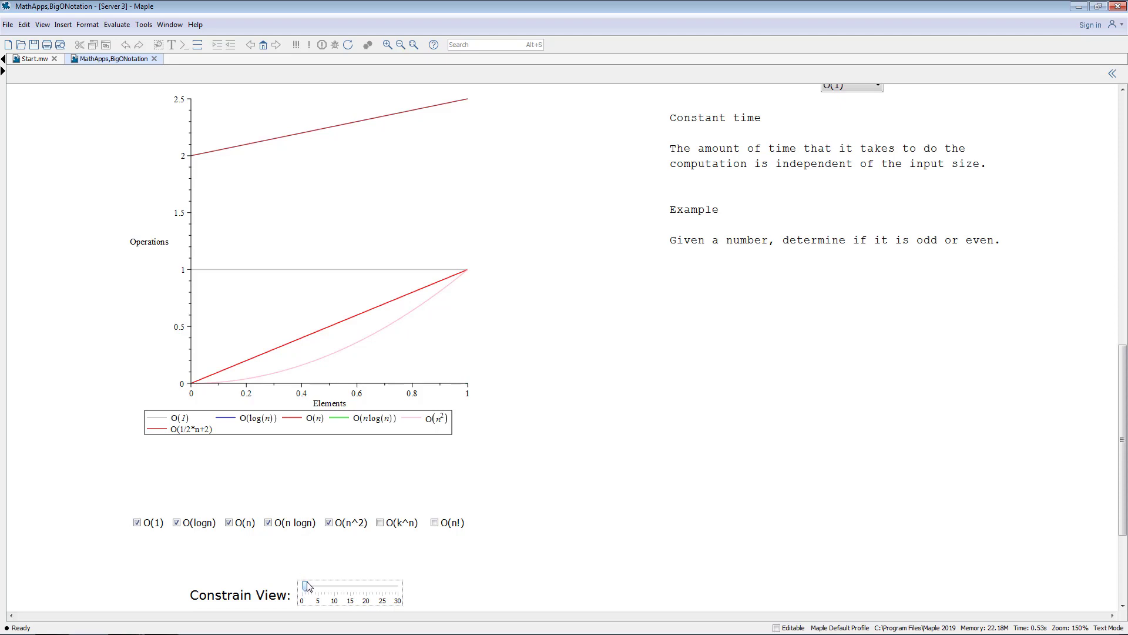
drag(307, 585, 321, 587)
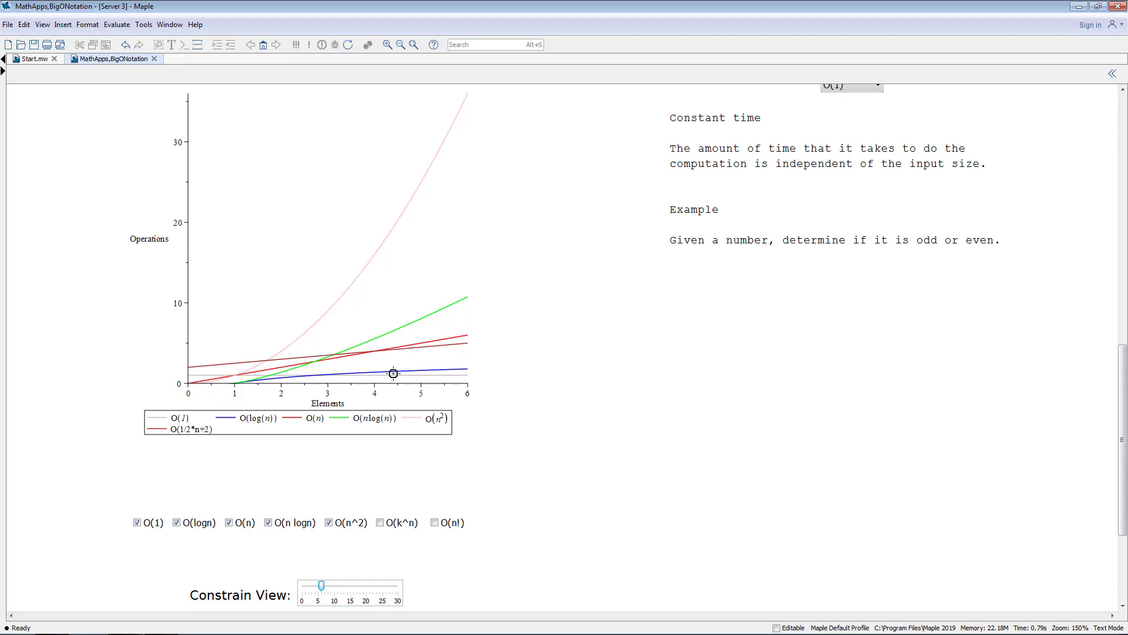
scroll(496, 383, up, 3)
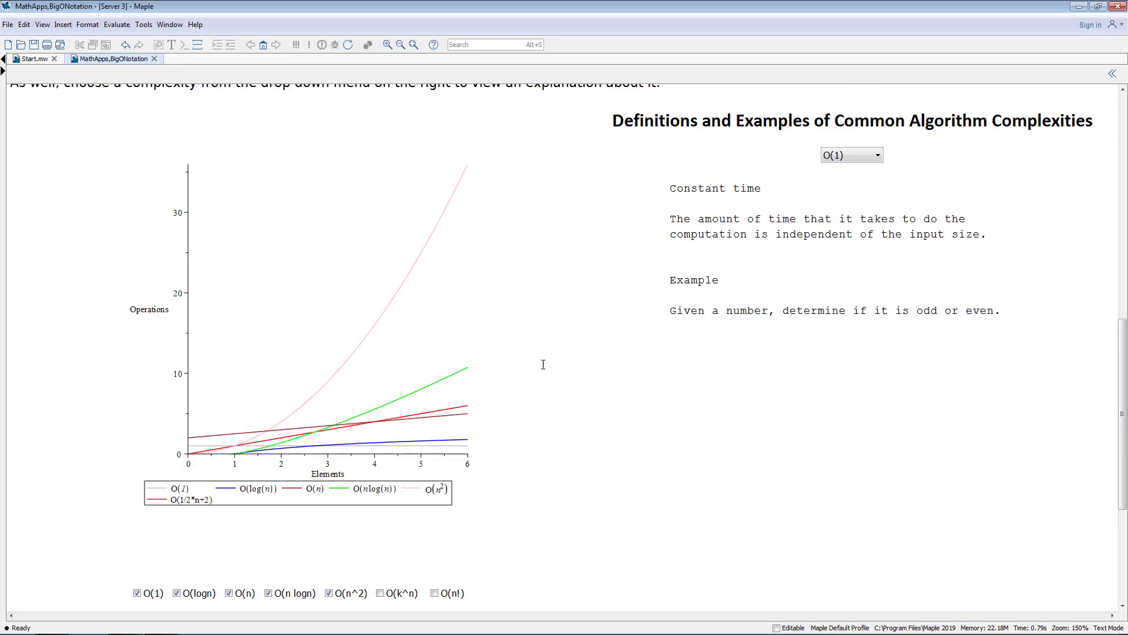
Step: Show the Logarithmic time explanation by choosing O(logn) in the complexity list
click(835, 163)
click(836, 182)
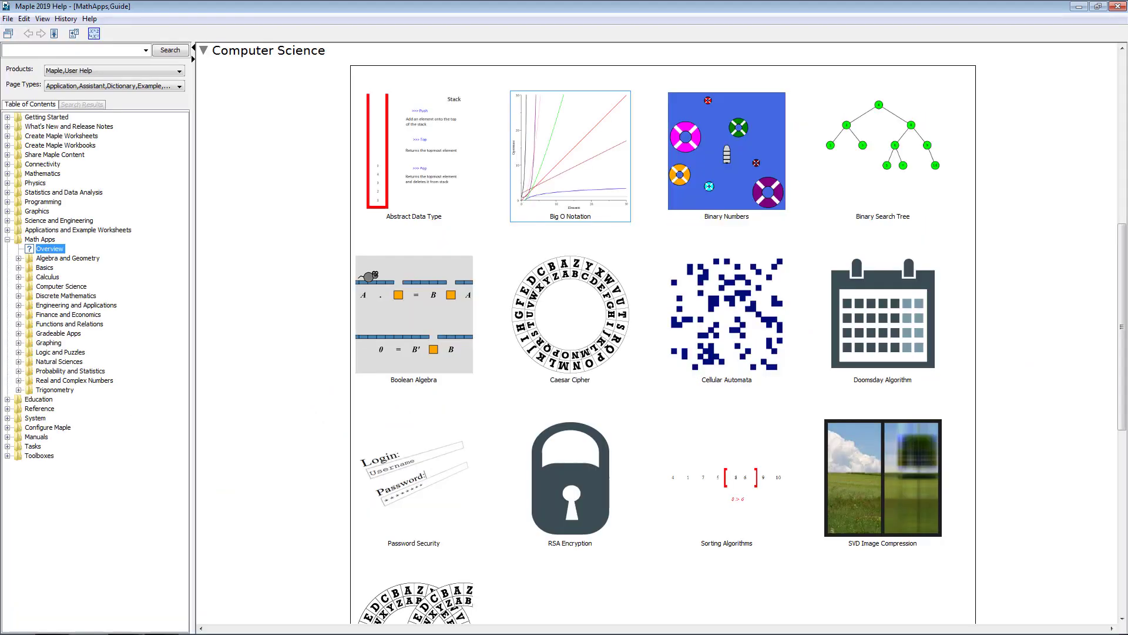
Step: Open the Binary Search Tree app and bring its insert controls into view
click(876, 139)
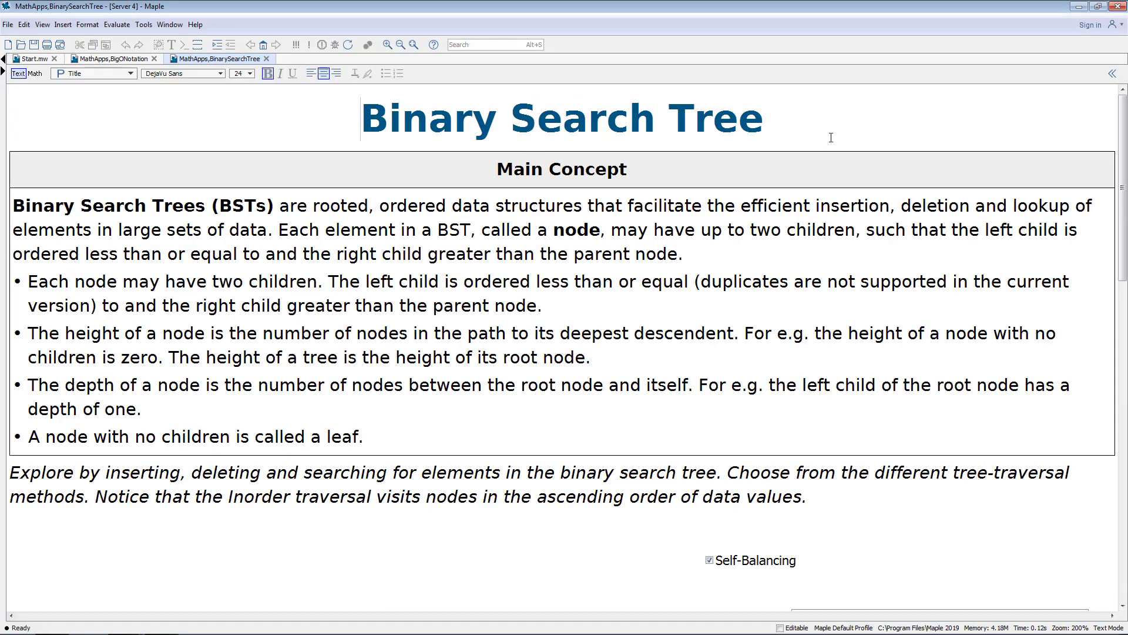
scroll(750, 222, down, 6)
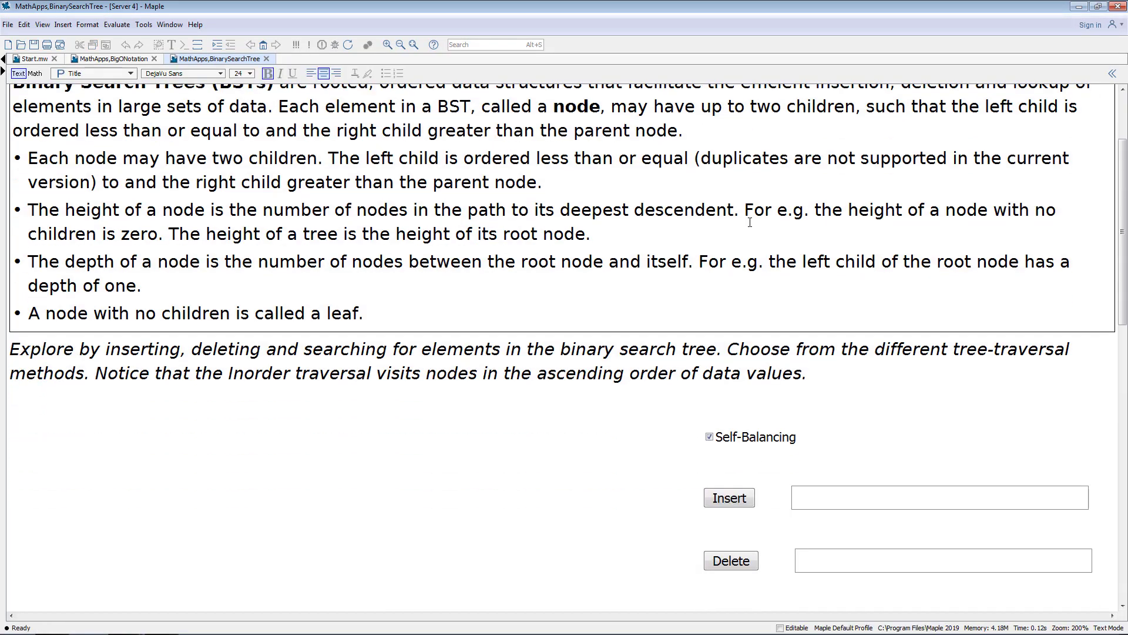
scroll(750, 222, down, 3)
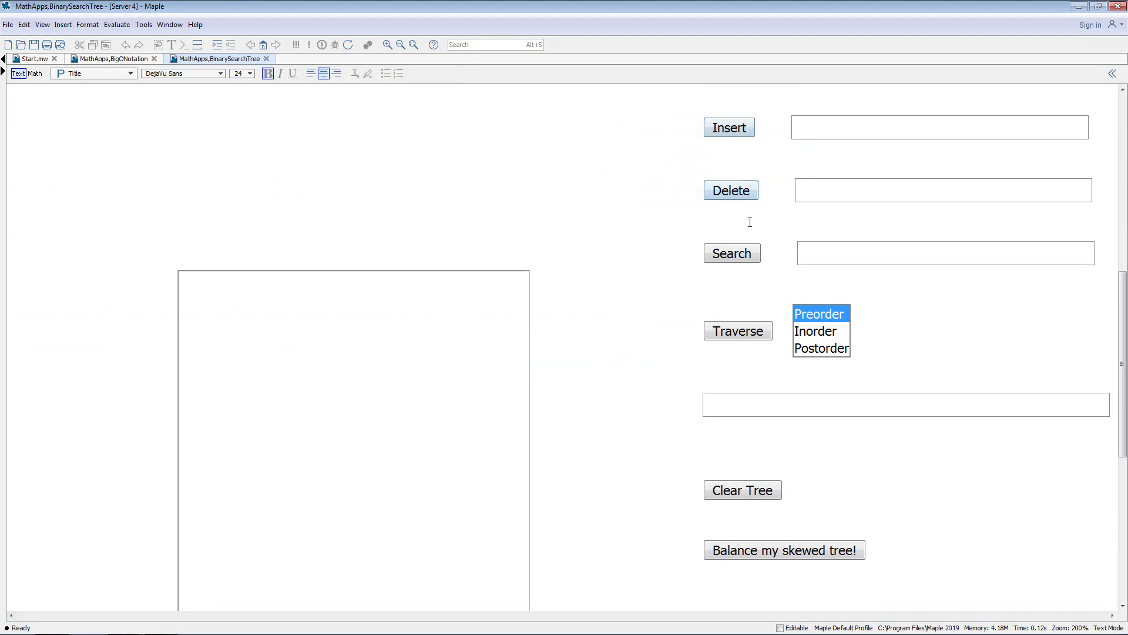
scroll(750, 222, down, 1)
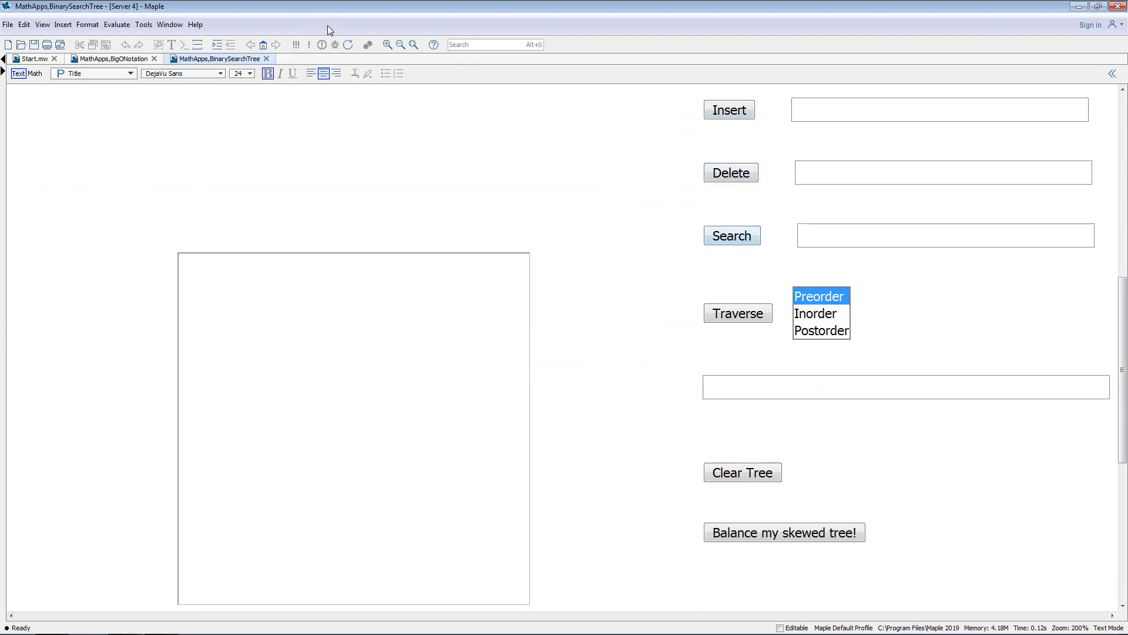
Step: Insert the values 1, 2 and 3 into the tree
click(809, 106)
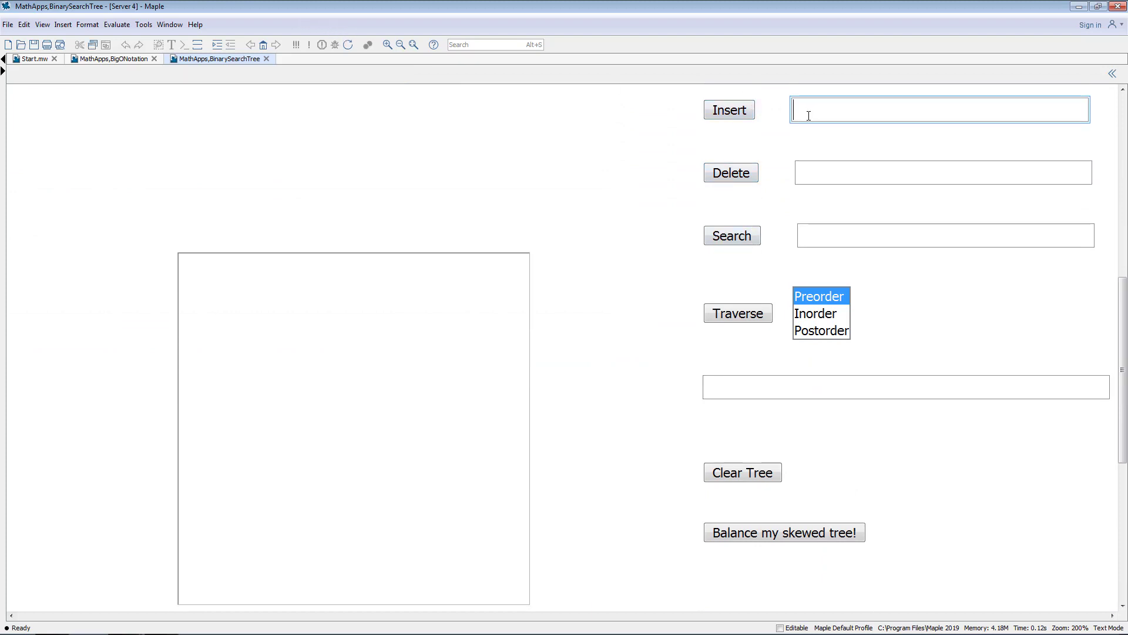
text(1)
click(731, 112)
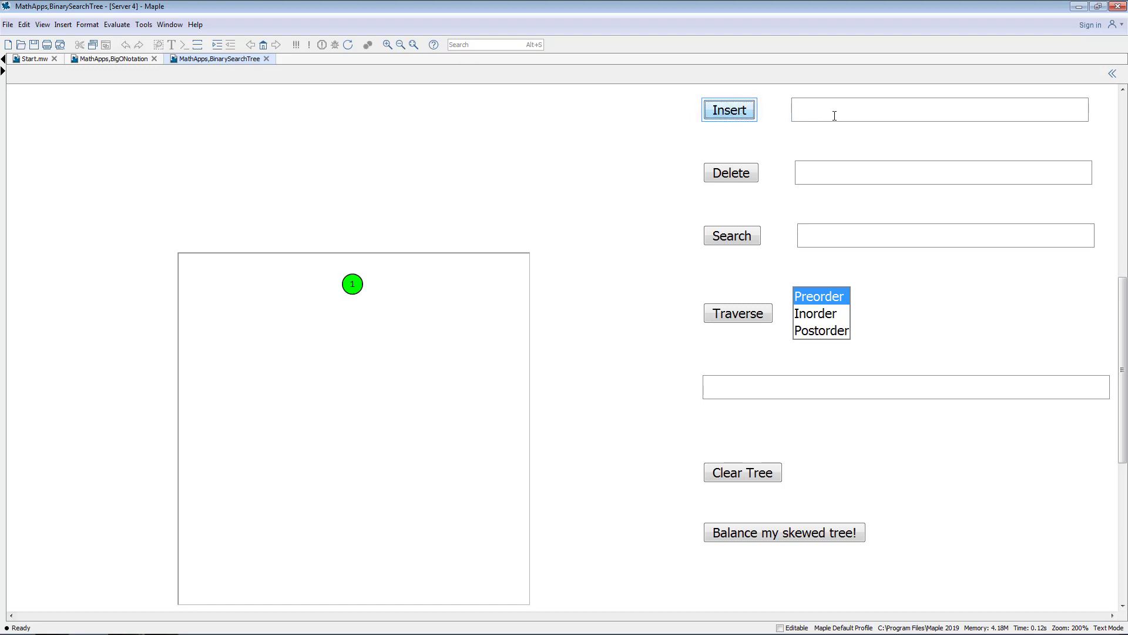
click(842, 116)
text(2)
click(727, 119)
click(862, 113)
text(3)
click(729, 110)
Step: Insert 6, 4 and 10, rebalancing the tree to root at 4
scroll(646, 176, up, 1)
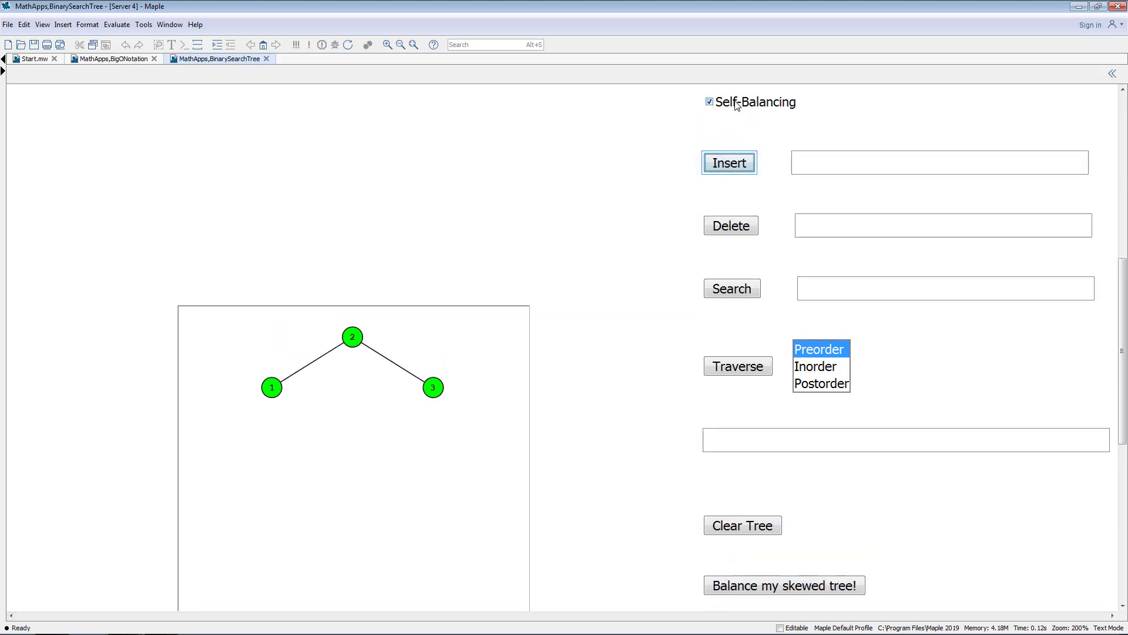
scroll(812, 105, down, 1)
click(819, 102)
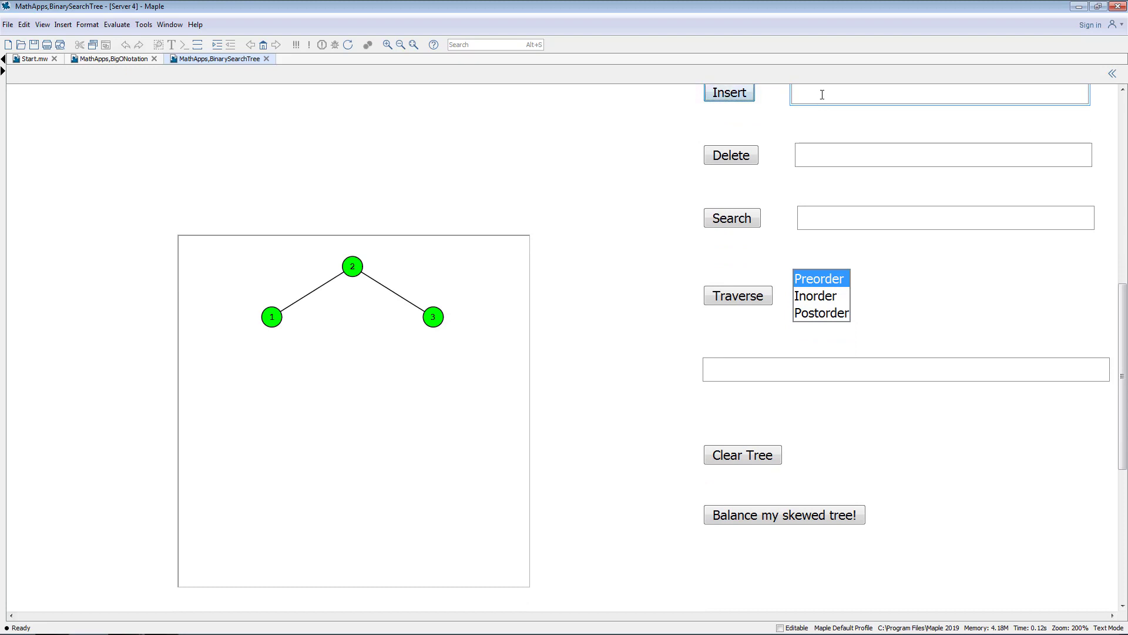
scroll(819, 100, up, 1)
text(6)
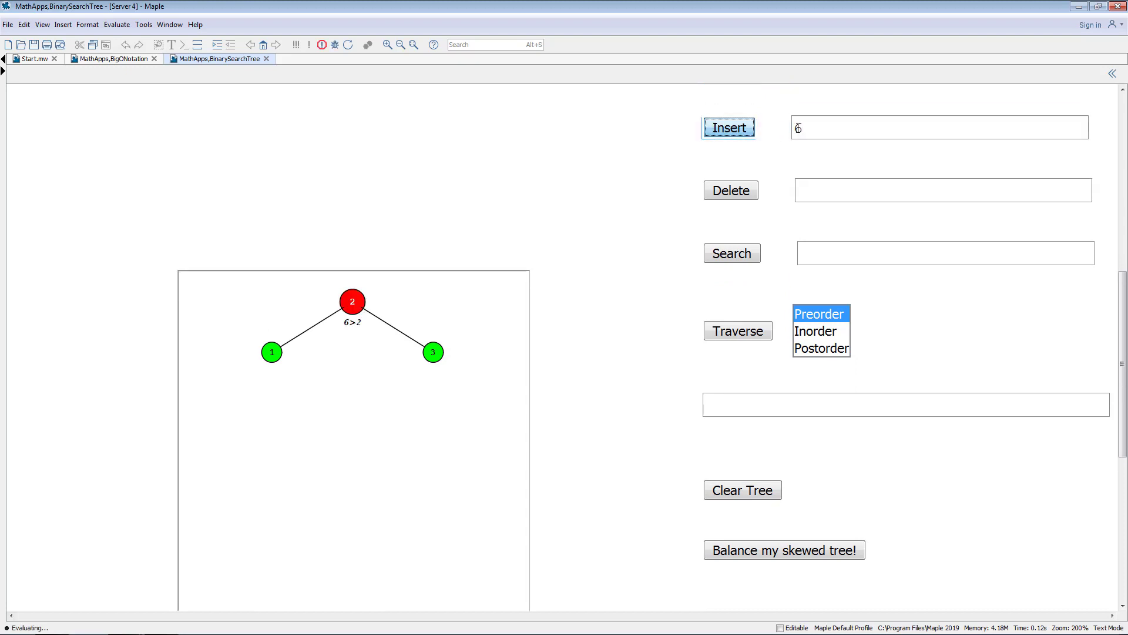
click(860, 128)
text(4)
click(735, 127)
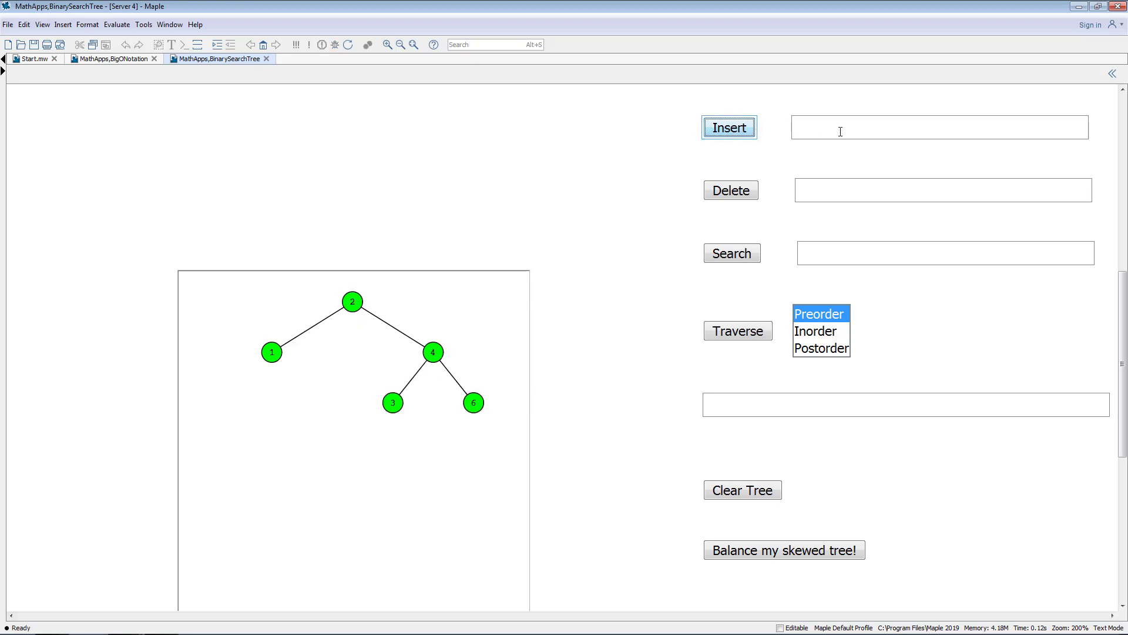
click(840, 131)
text(10)
click(718, 133)
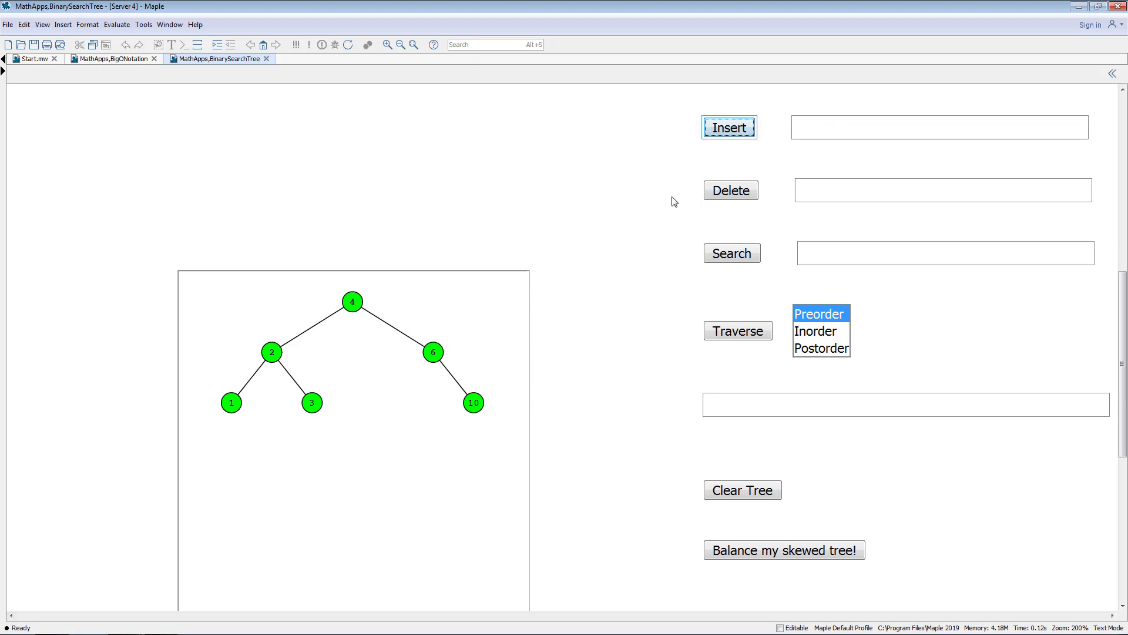
Step: Search the balanced tree for 4, then for 3
click(869, 254)
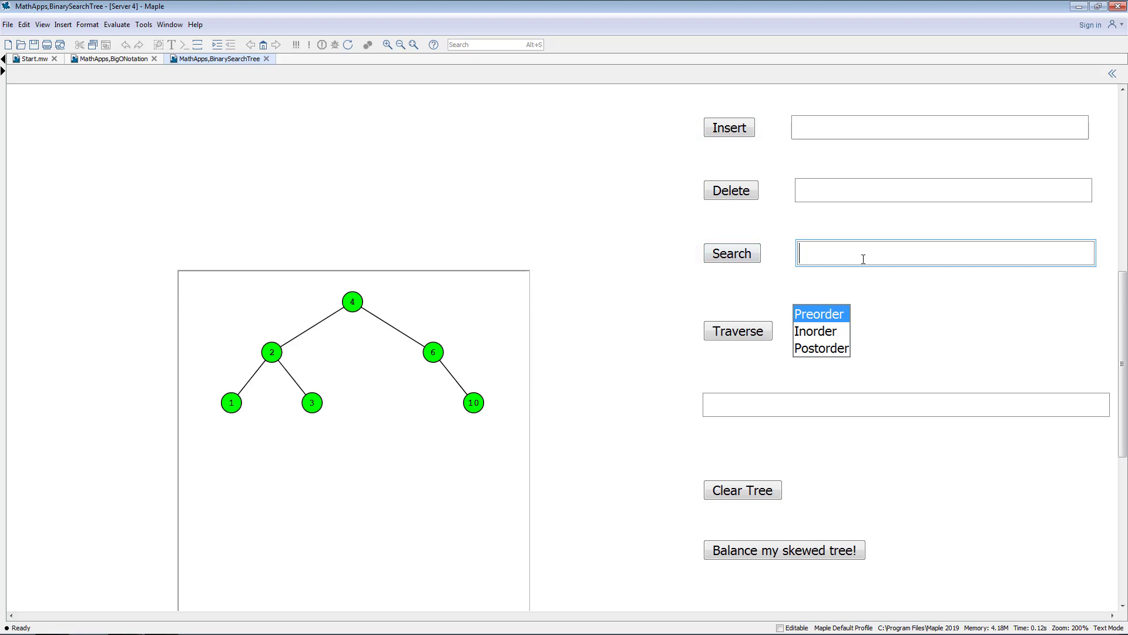
text(4)
click(721, 255)
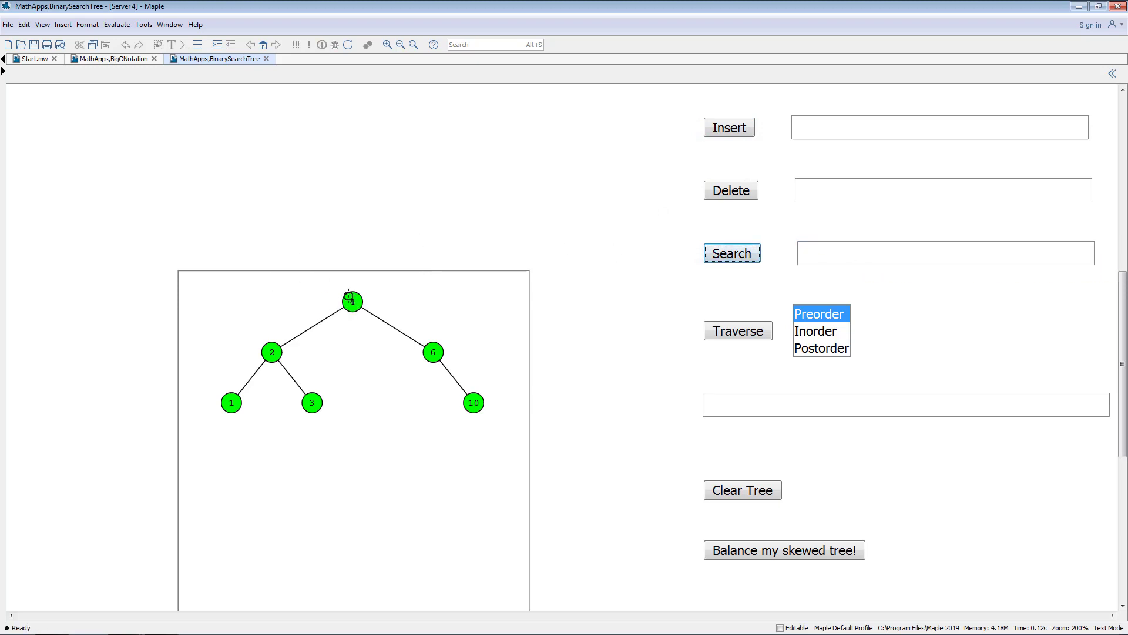
click(841, 253)
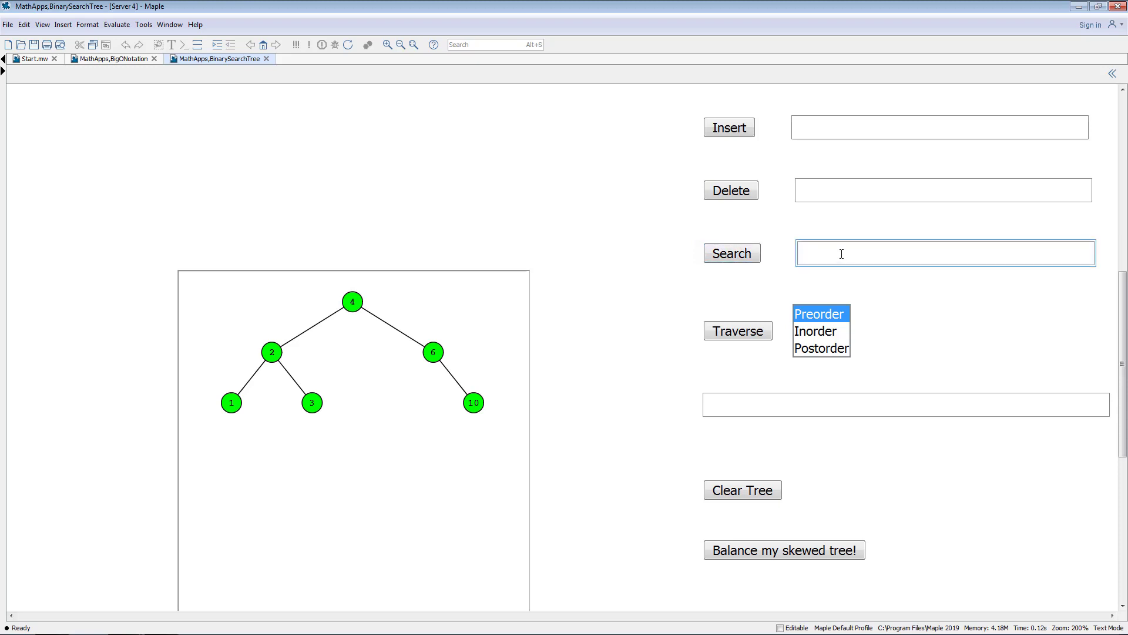
text(3)
click(735, 260)
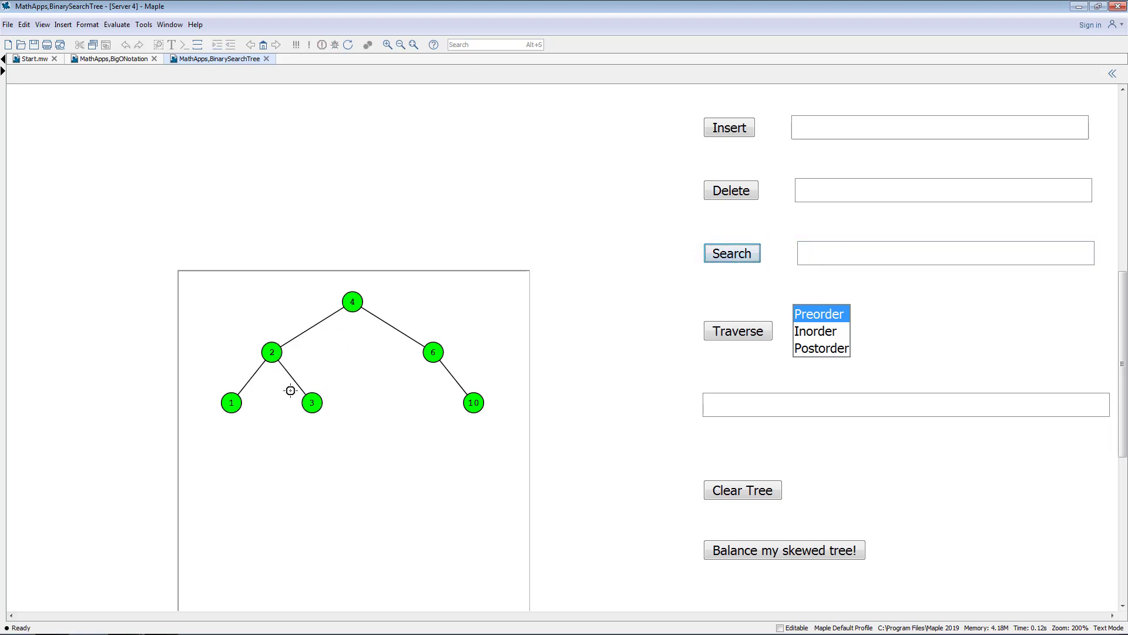
scroll(517, 371, down, 3)
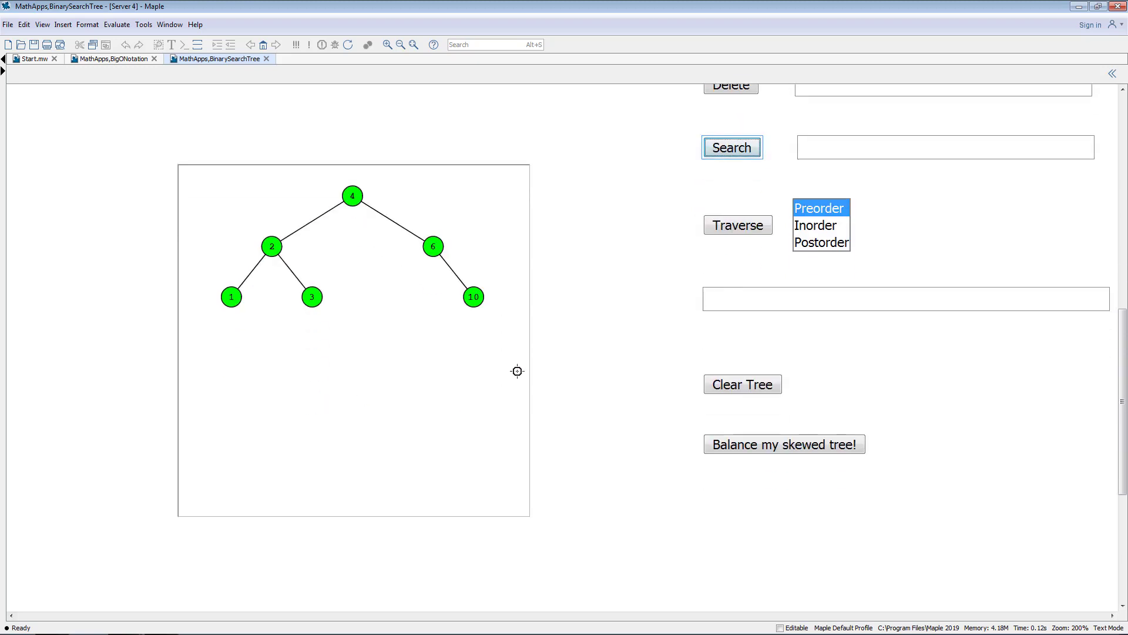
scroll(517, 371, up, 5)
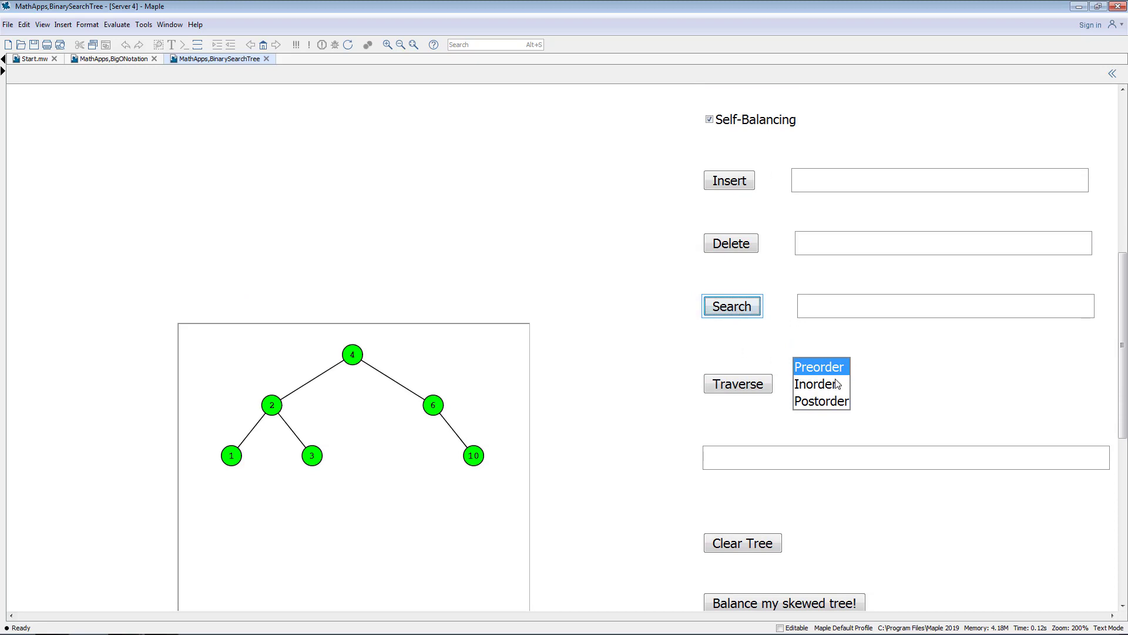
Step: Run preorder, inorder, then postorder traversals, ending with postorder 1, 3, 2, 10, 6, 4
click(732, 388)
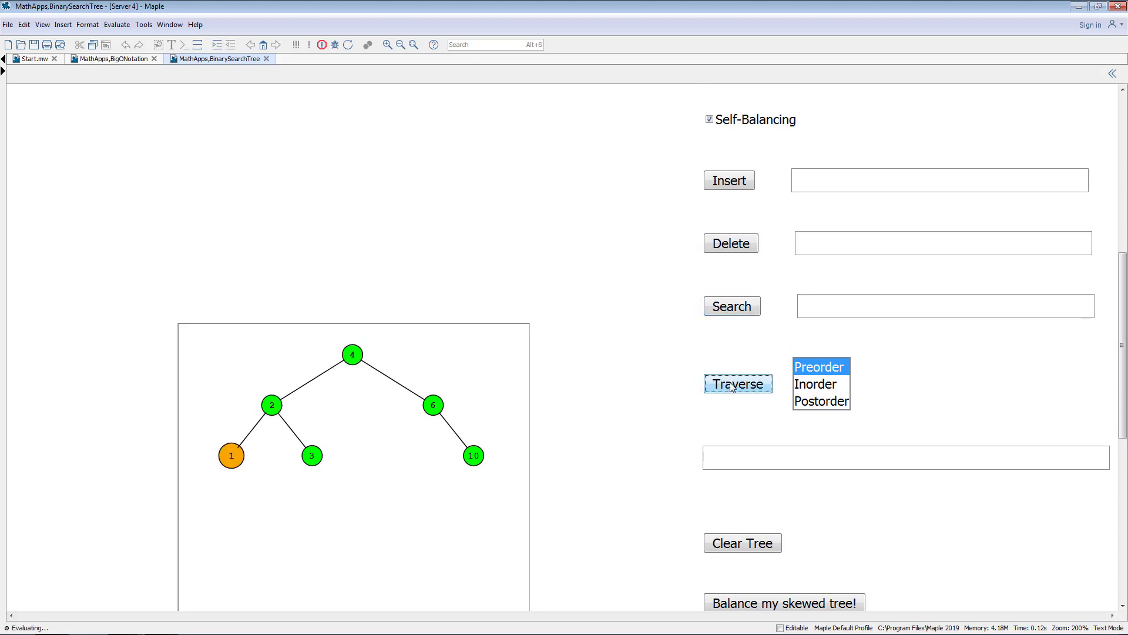
click(800, 388)
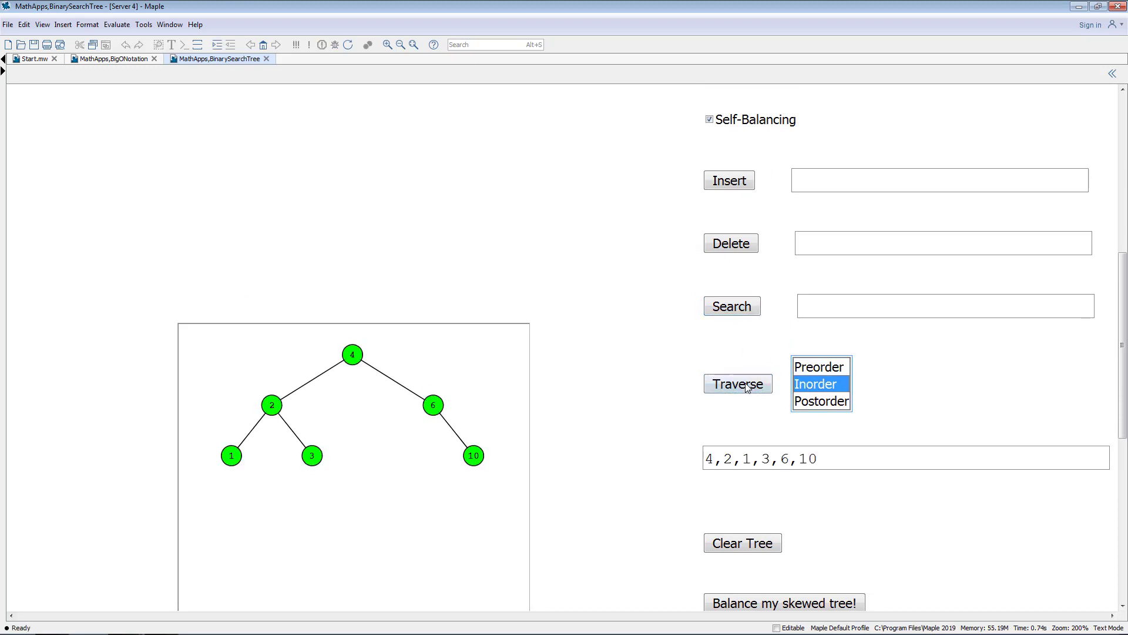
click(744, 386)
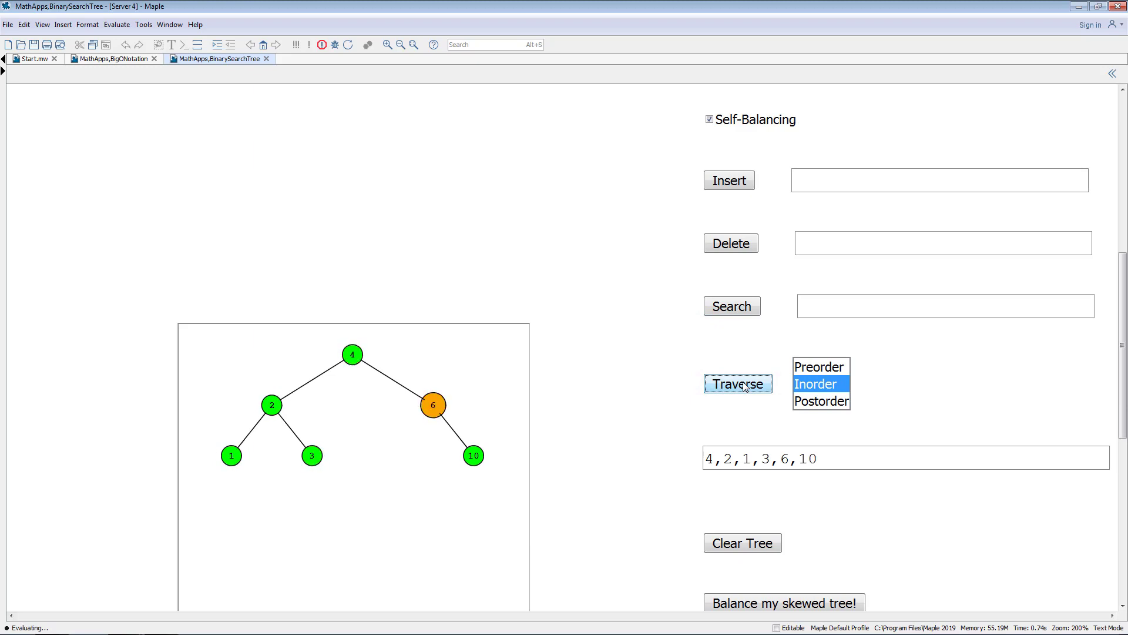
click(823, 406)
click(738, 385)
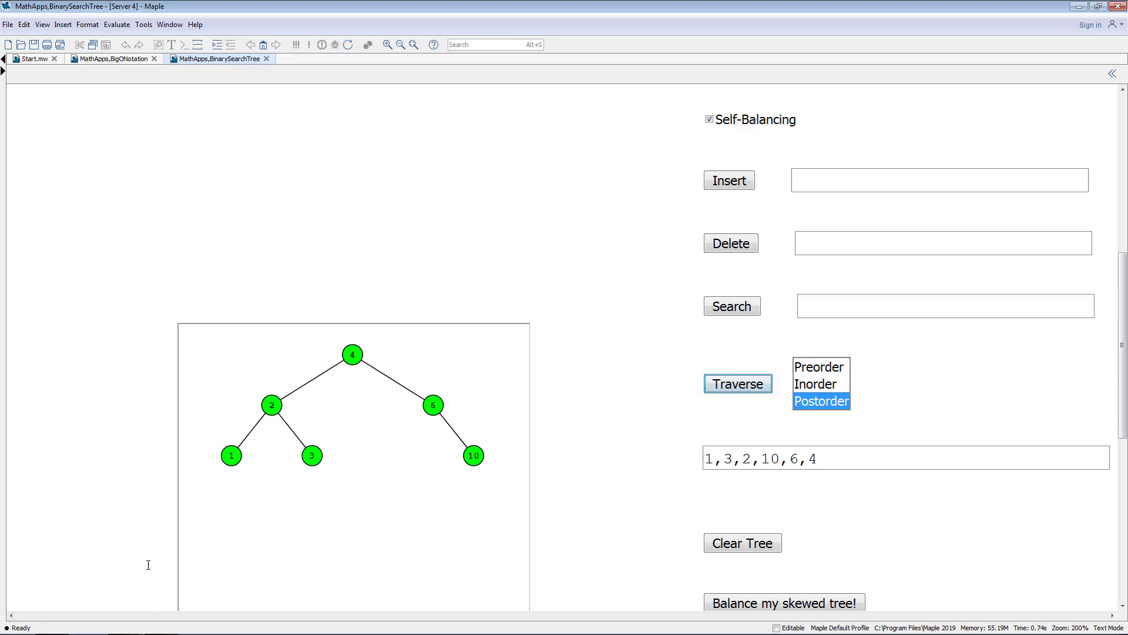
Step: Open the Caesar Cipher app from the gallery and scroll to its shift slider and Plaintext/Ciphertext boxes
key(alt)
key(alt+Tab)
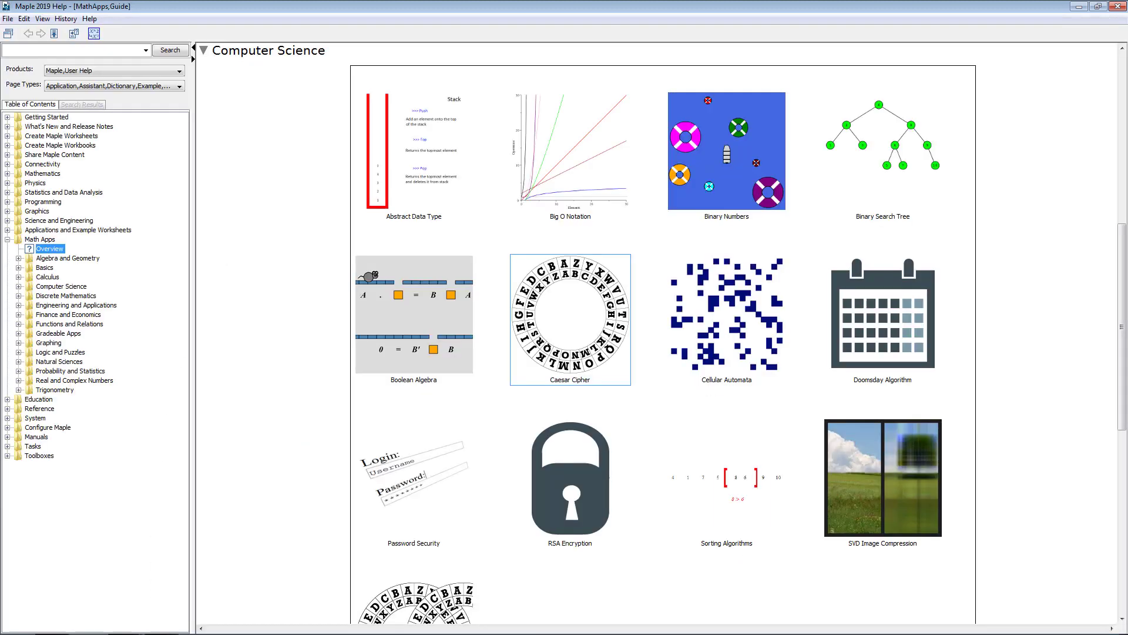
click(566, 334)
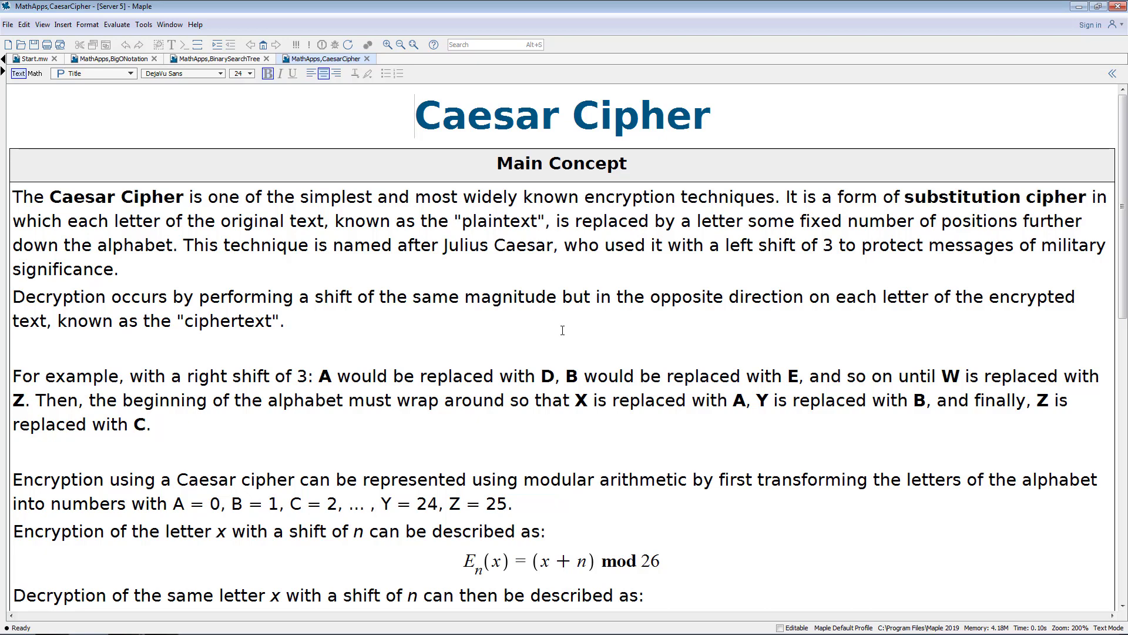
scroll(560, 328, down, 15)
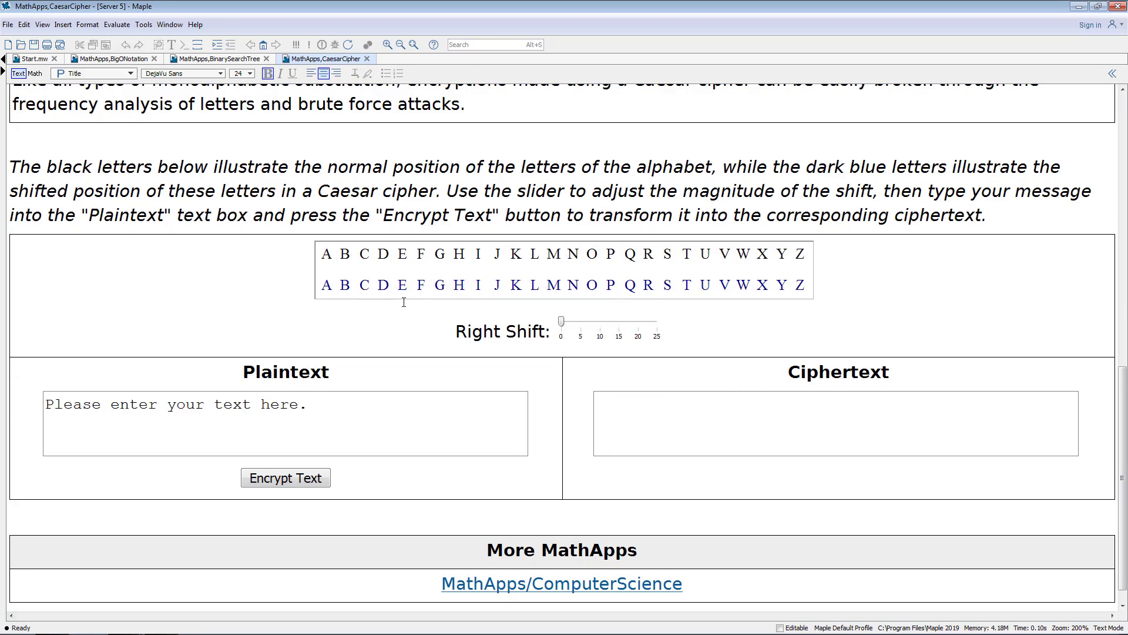
Step: Try a right shift of 4, clear the Plaintext box, then reset the shift to 0
drag(560, 321, 584, 322)
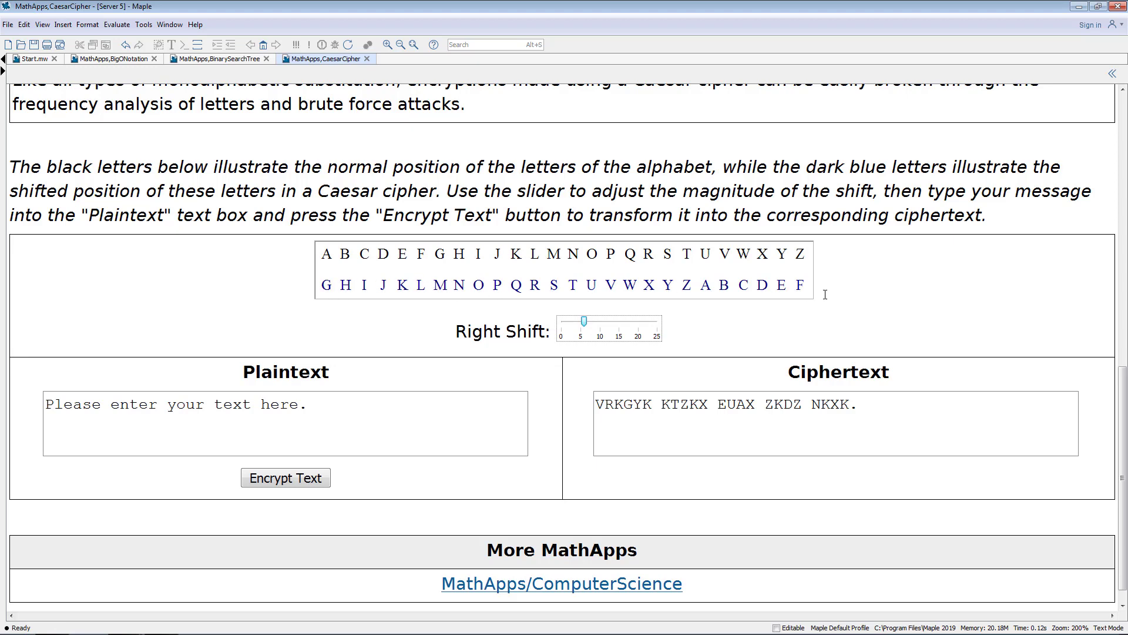
drag(360, 400, 46, 405)
click(413, 426)
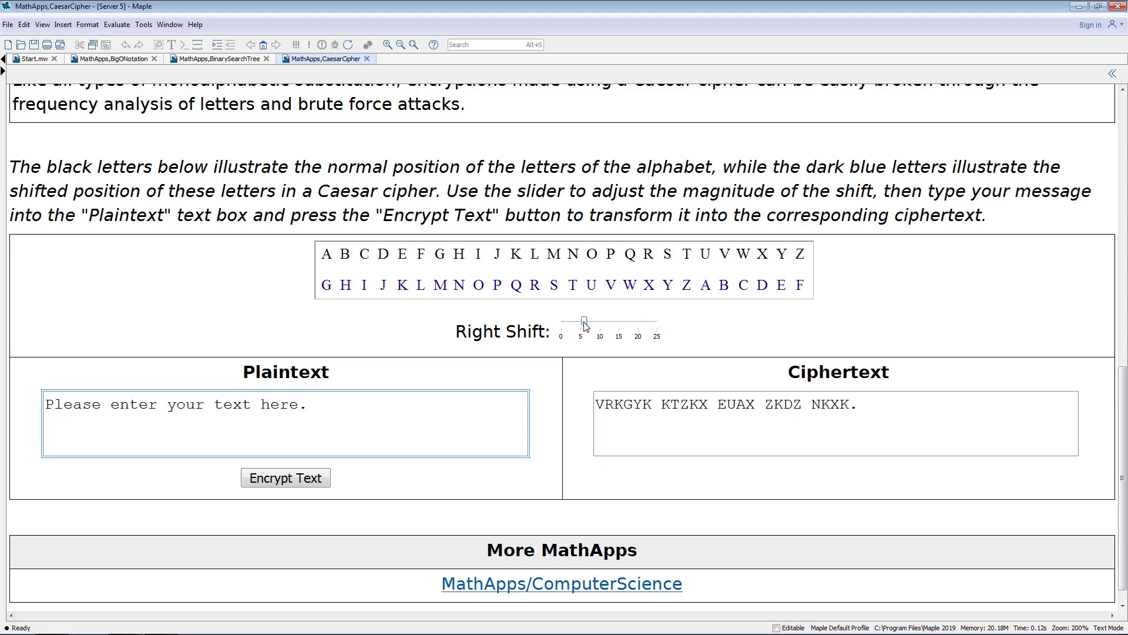
mouse_move(585, 325)
mouse_down()
mouse_move(560, 330)
mouse_move(615, 324)
mouse_move(600, 325)
mouse_up()
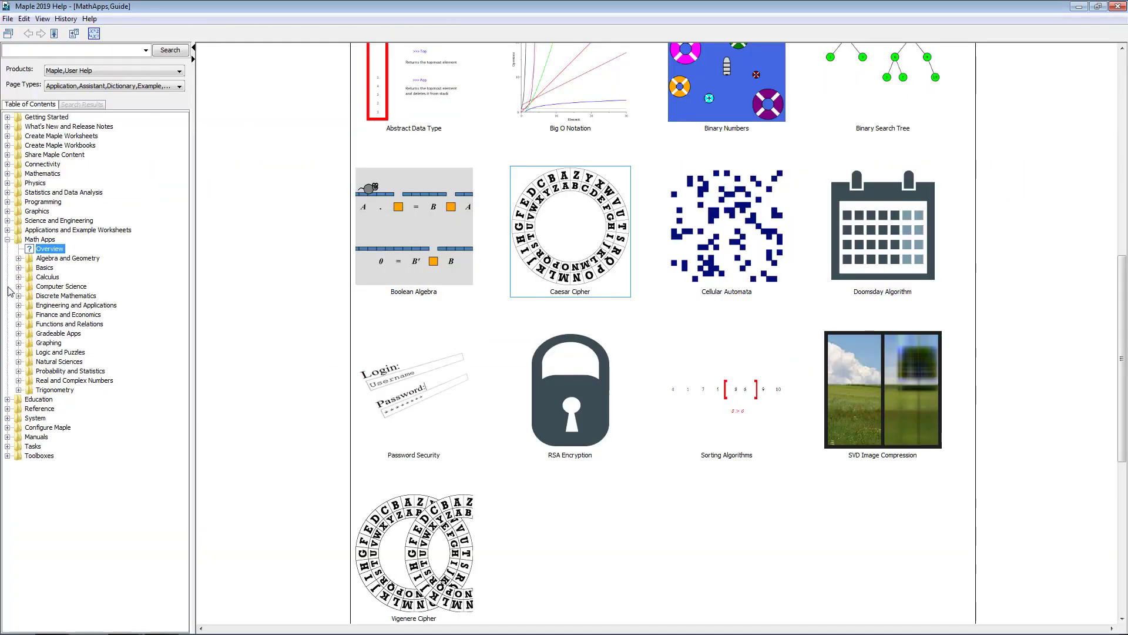
Step: Open the Sorting Algorithms app and expand Bubble Sort's Time Complexity section
click(747, 393)
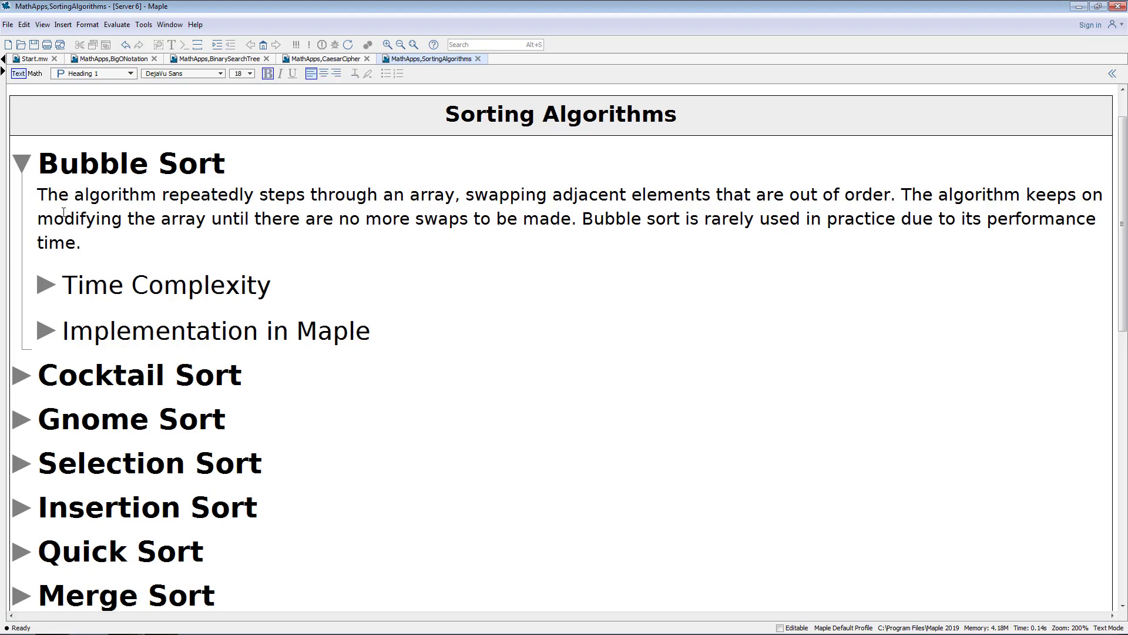
click(46, 285)
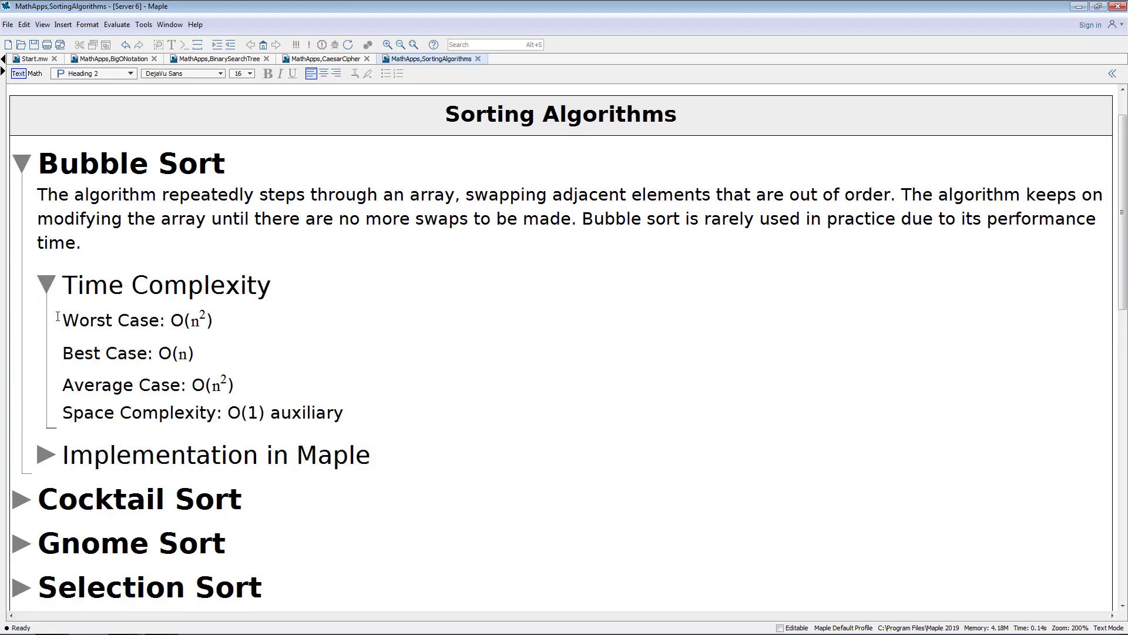
scroll(53, 353, down, 3)
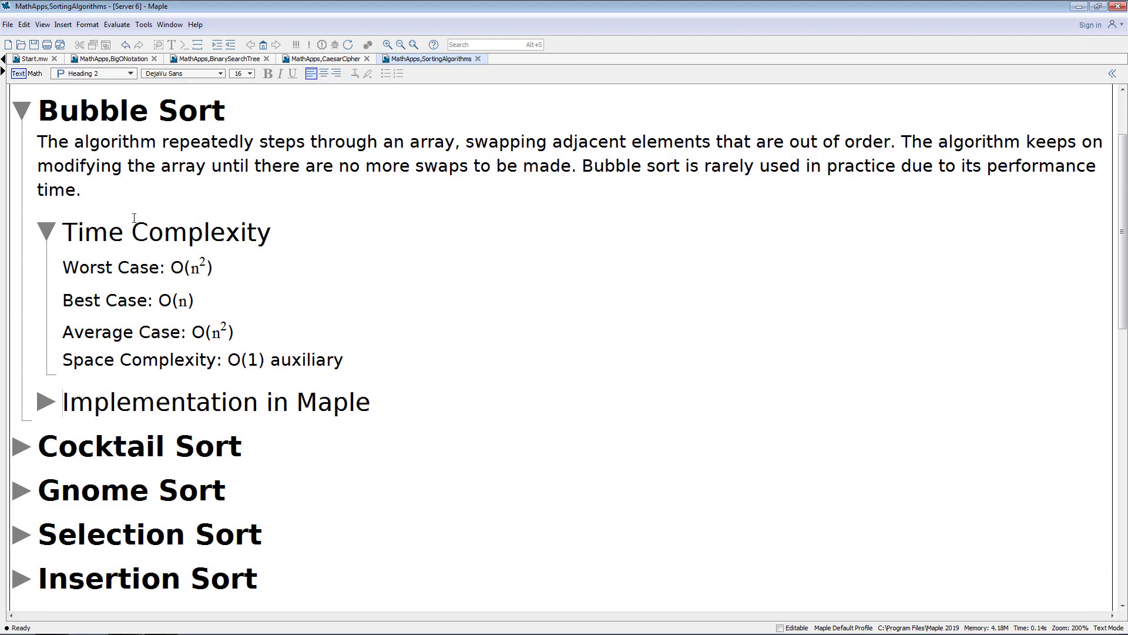
Step: Expand Bubble Sort's Implementation in Maple code and scroll down to the sort controls
click(47, 403)
scroll(108, 367, down, 5)
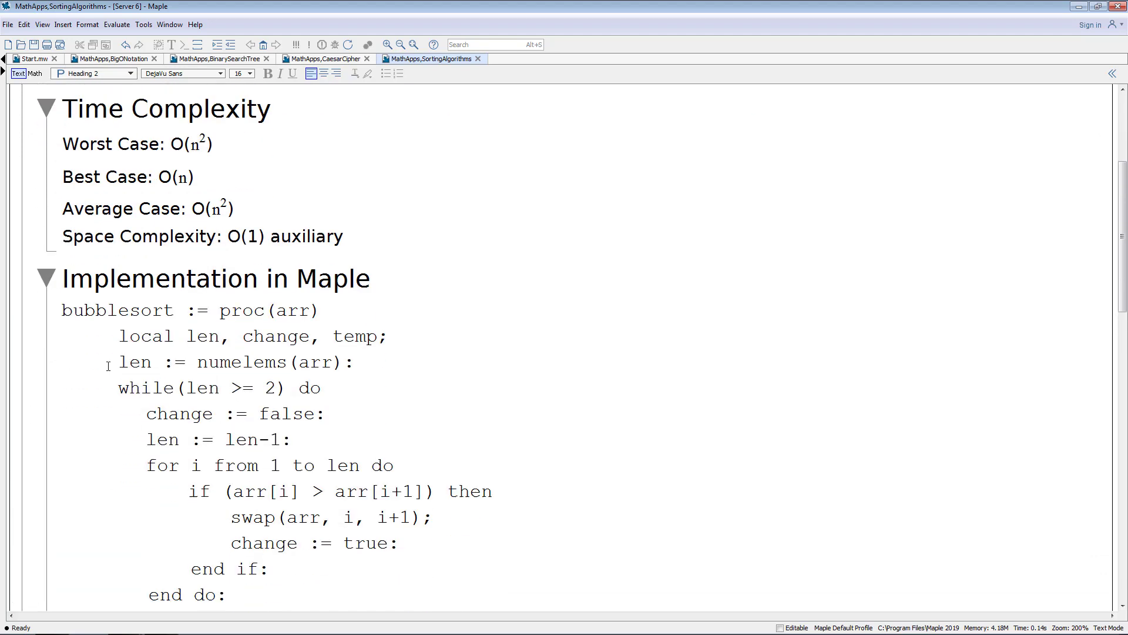
scroll(112, 361, down, 1)
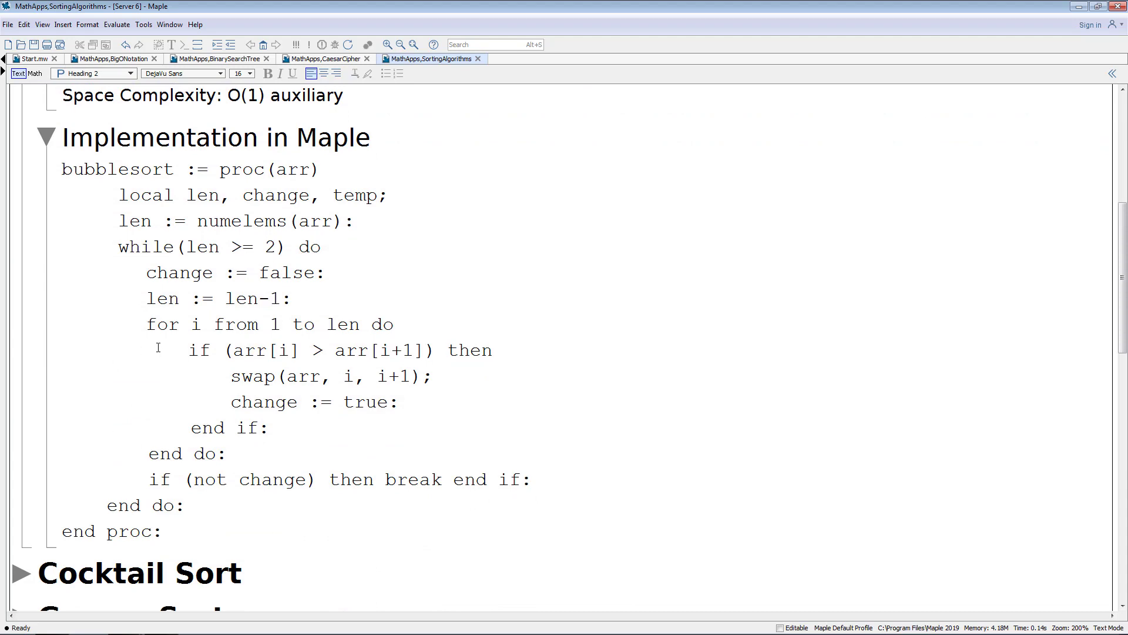
scroll(300, 332, down, 15)
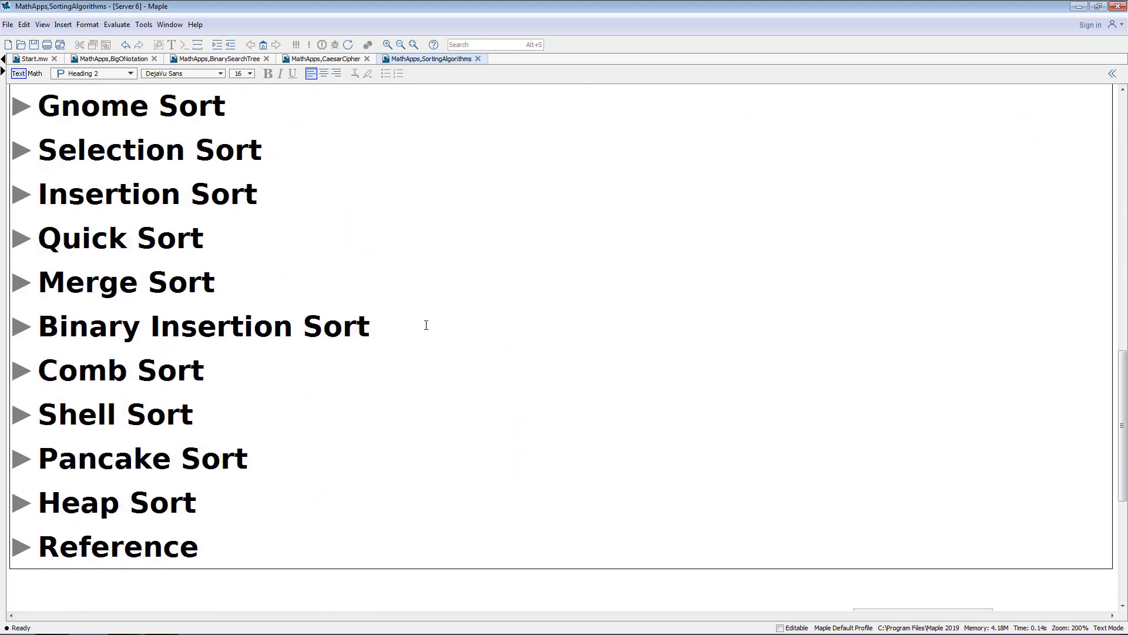
scroll(422, 291, down, 5)
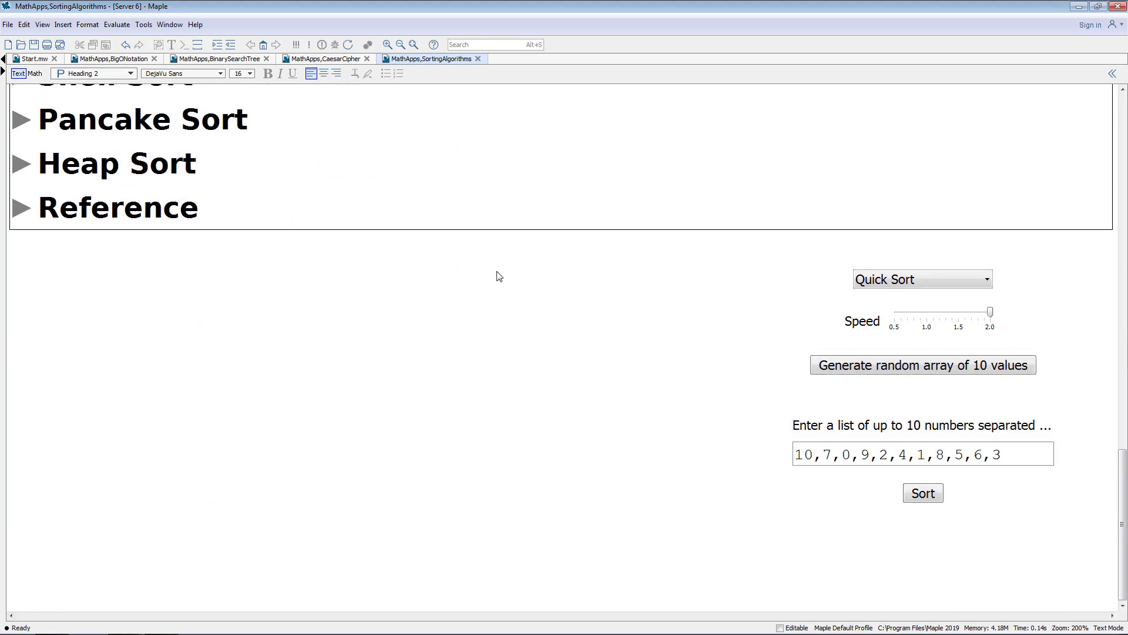
Step: Sort a randomly generated 10-value array with Insertion Sort
click(925, 282)
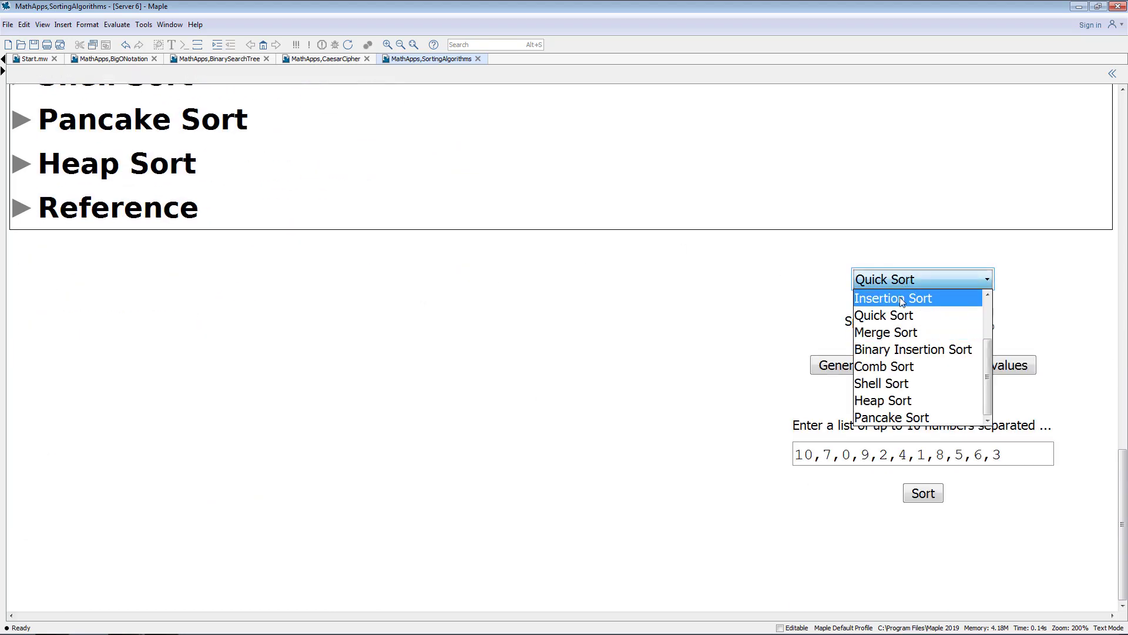
click(902, 301)
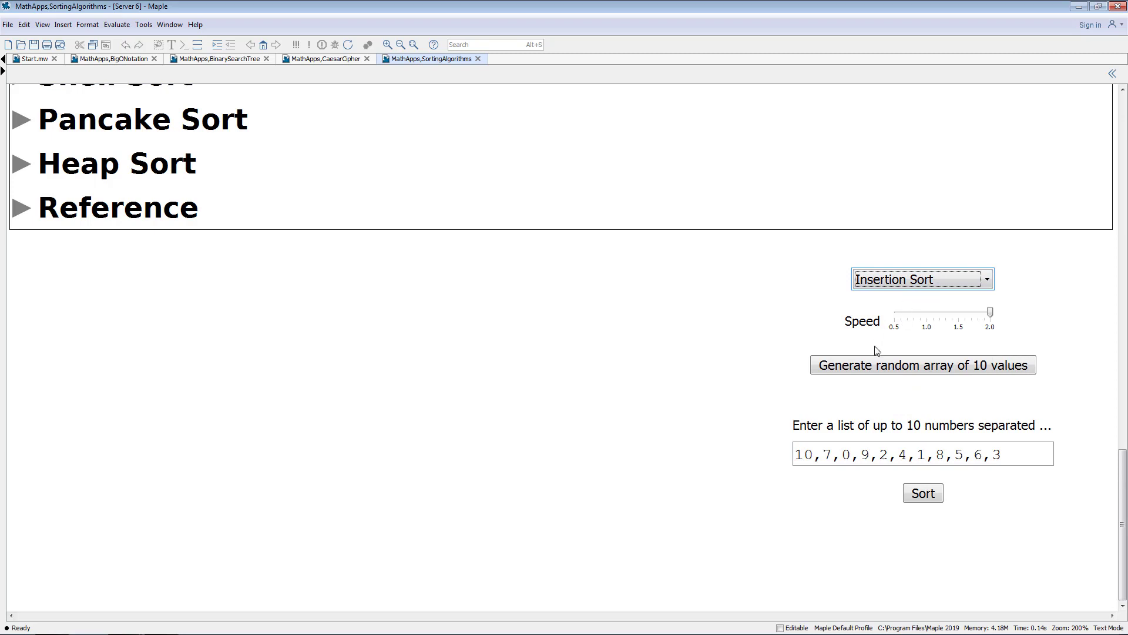
click(872, 372)
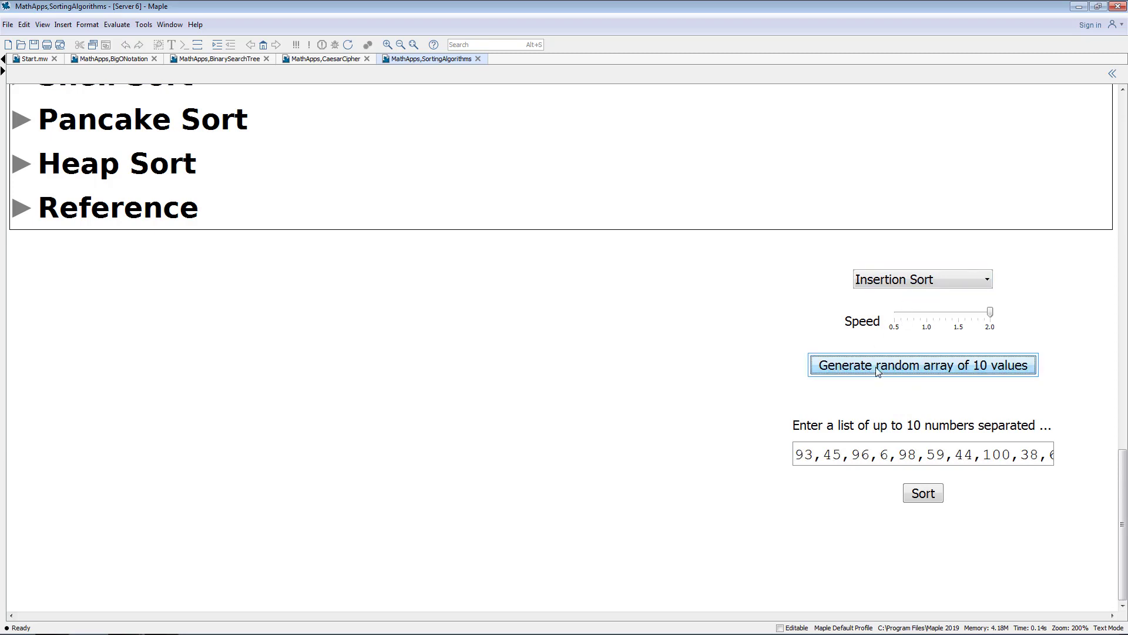
click(914, 493)
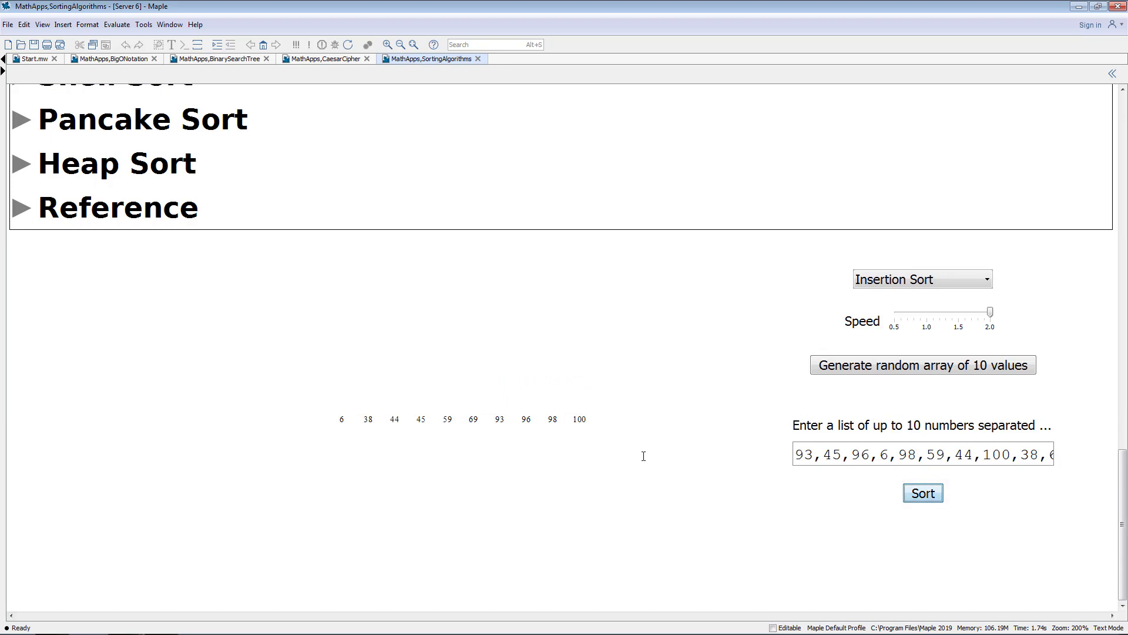
Step: Switch the sorting algorithm to Pancake Sort
click(932, 277)
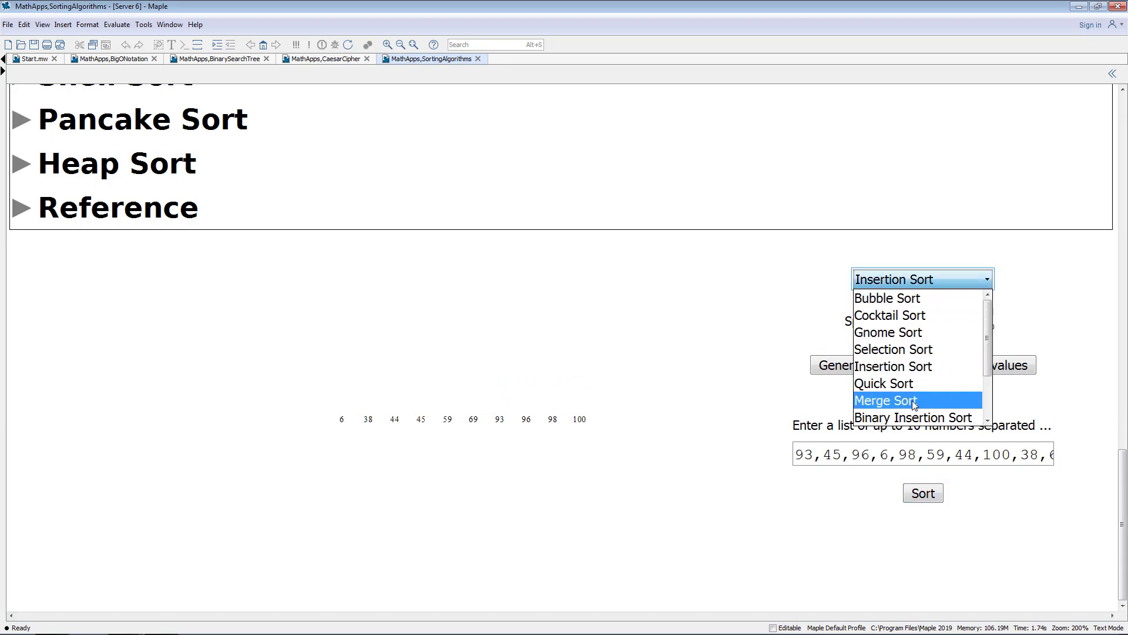
scroll(908, 379, down, 1)
scroll(908, 376, down, 1)
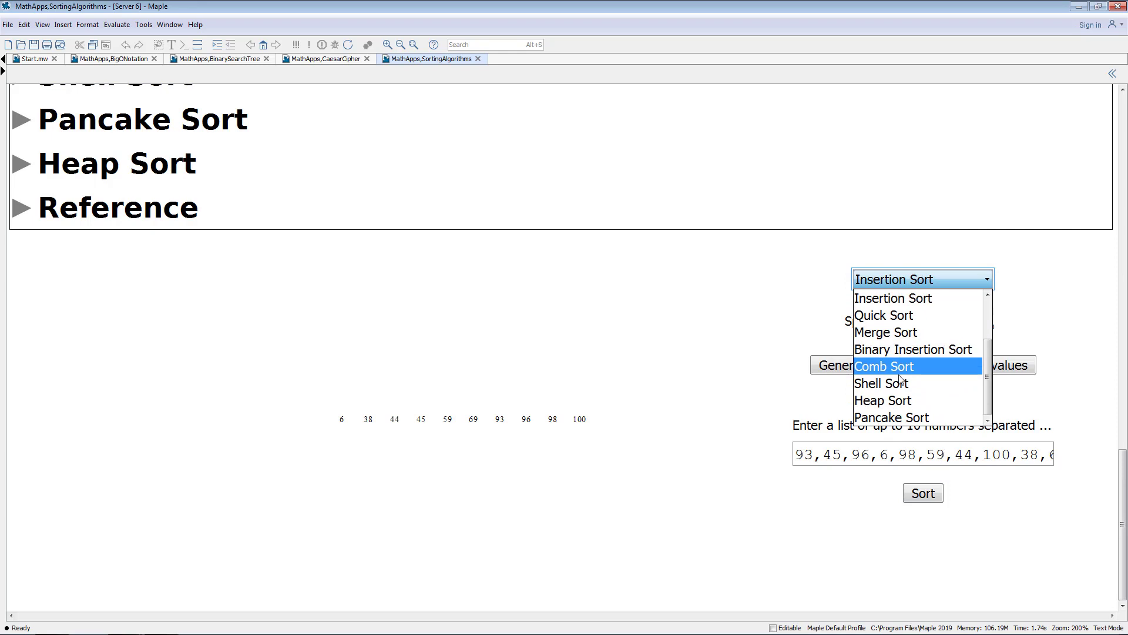
click(900, 418)
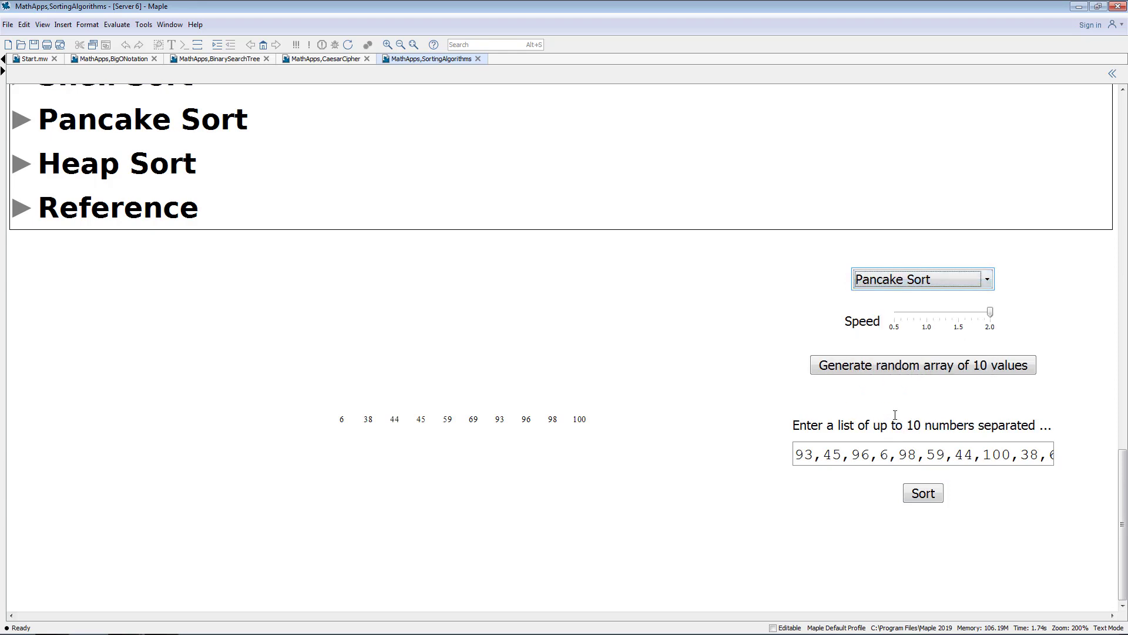
Step: Animate Pancake Sort on the 10-value array and reopen the algorithm list
click(921, 497)
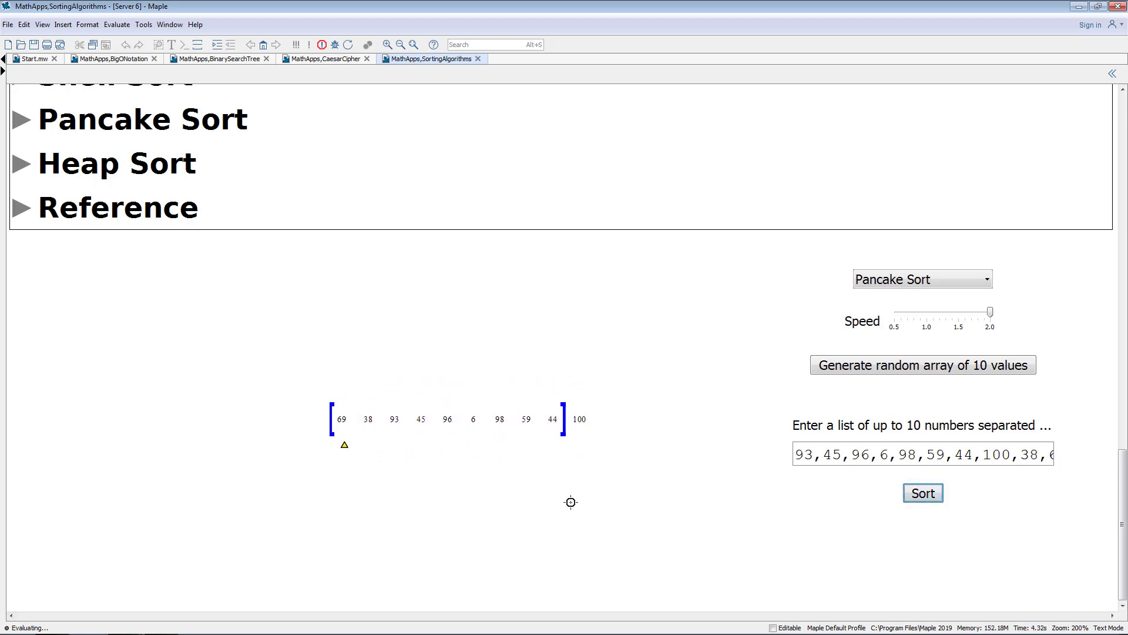
click(979, 279)
drag(989, 355, 987, 309)
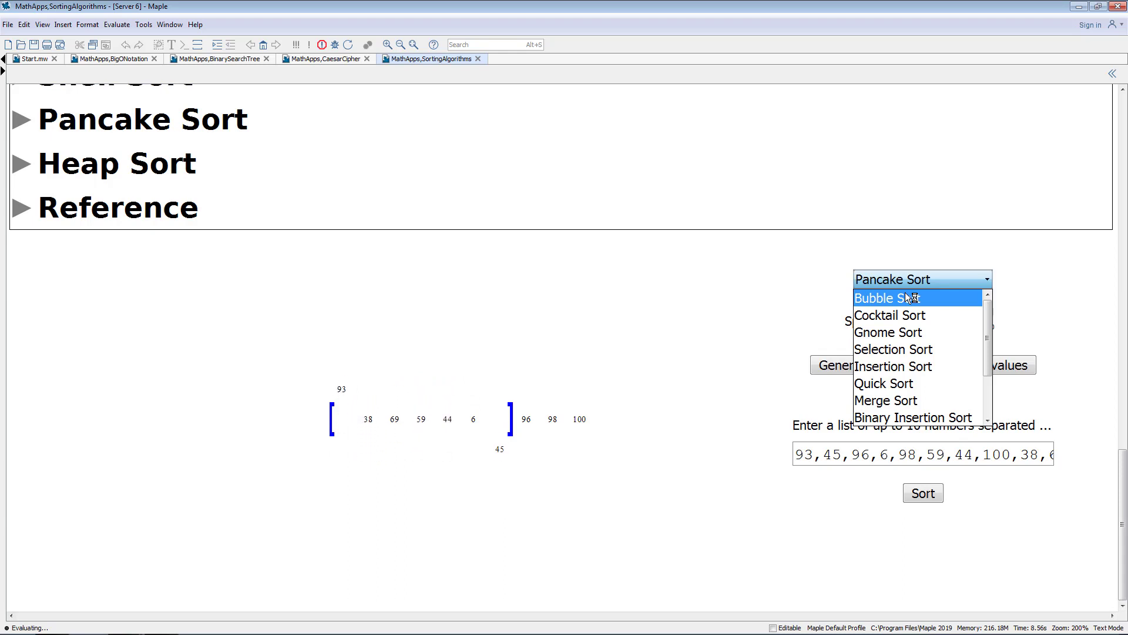
Step: Return through the Start.mw page's MathApps guide to its Computer Science section
click(141, 27)
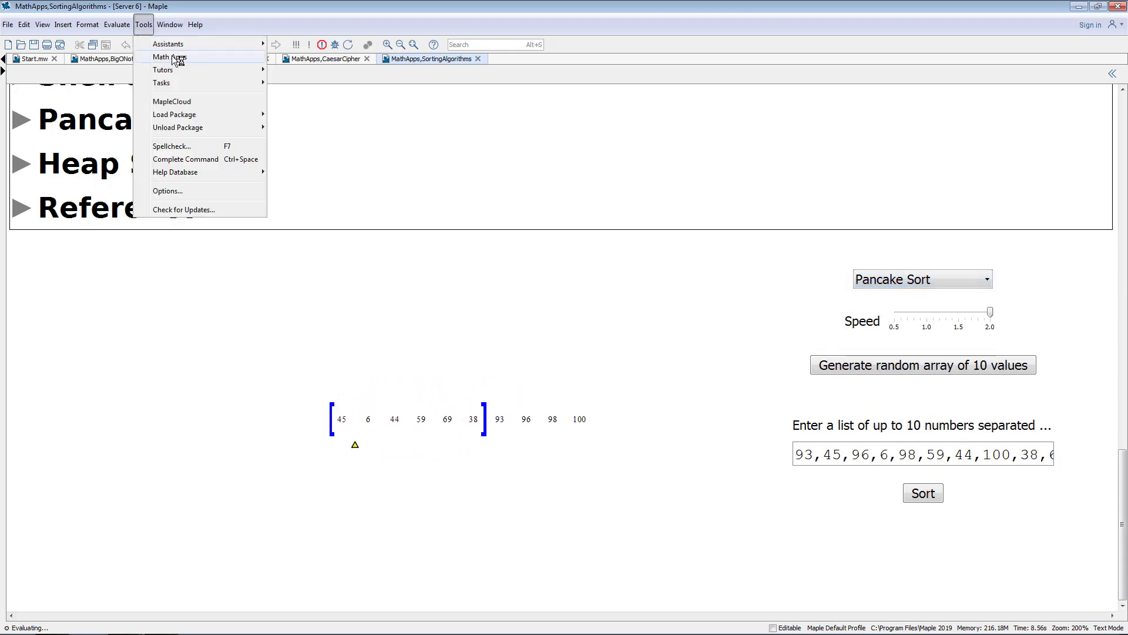
click(38, 59)
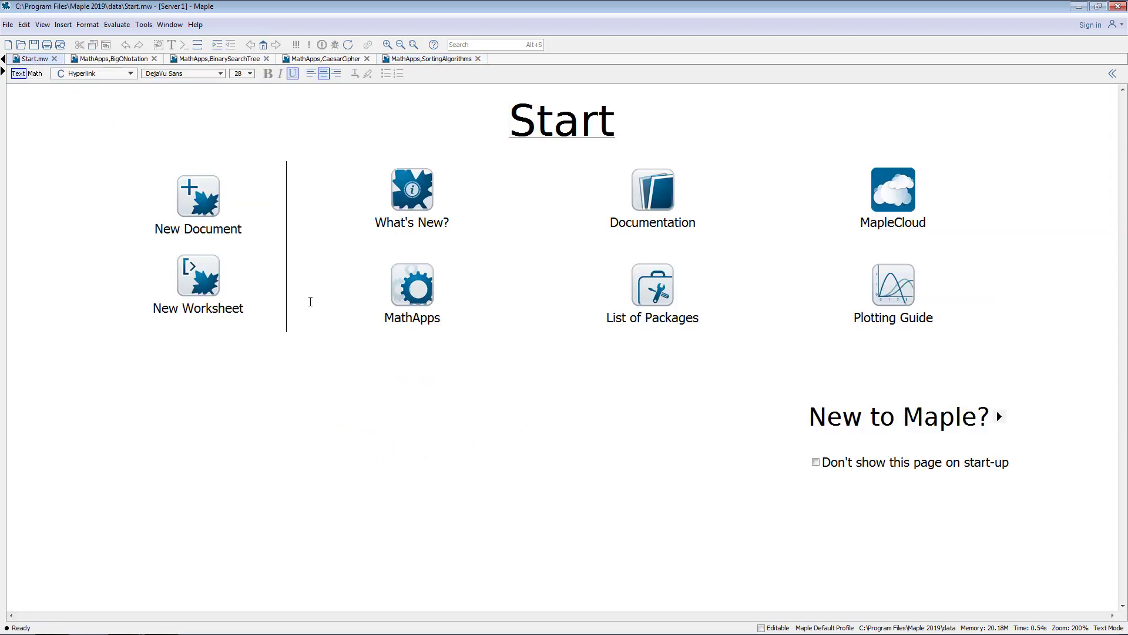
click(427, 287)
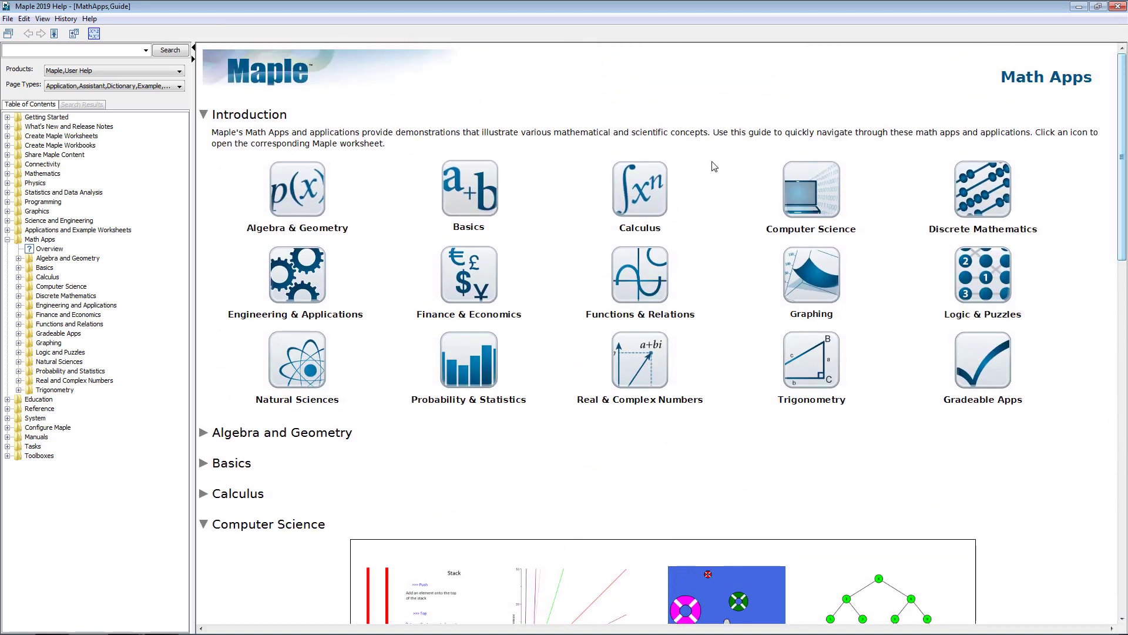
click(807, 211)
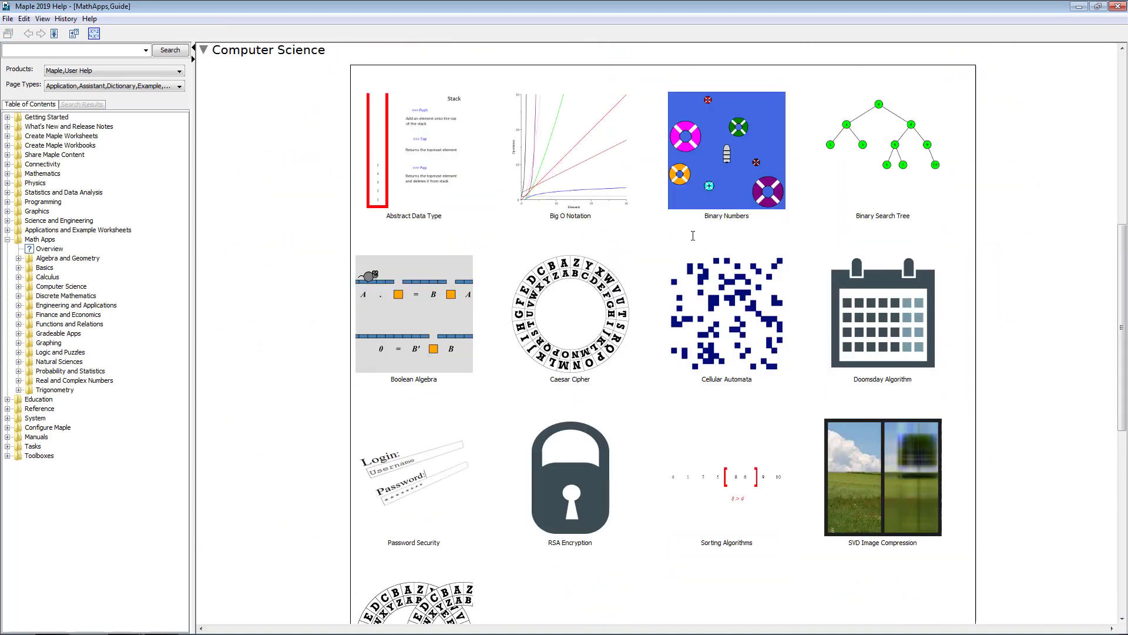